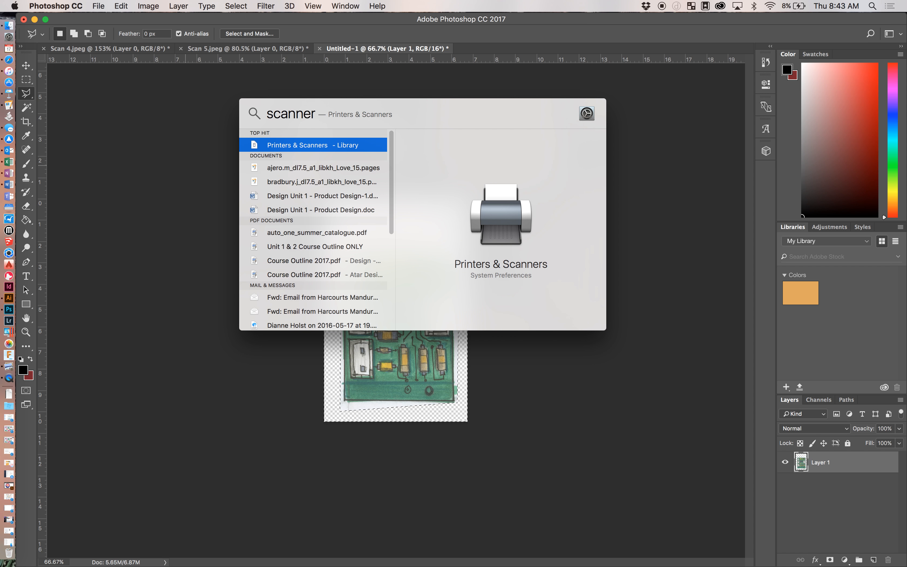
Step: Open the Printers & Scanners settings and select the EPSON Expression 10000XL scanner
key("Escape")
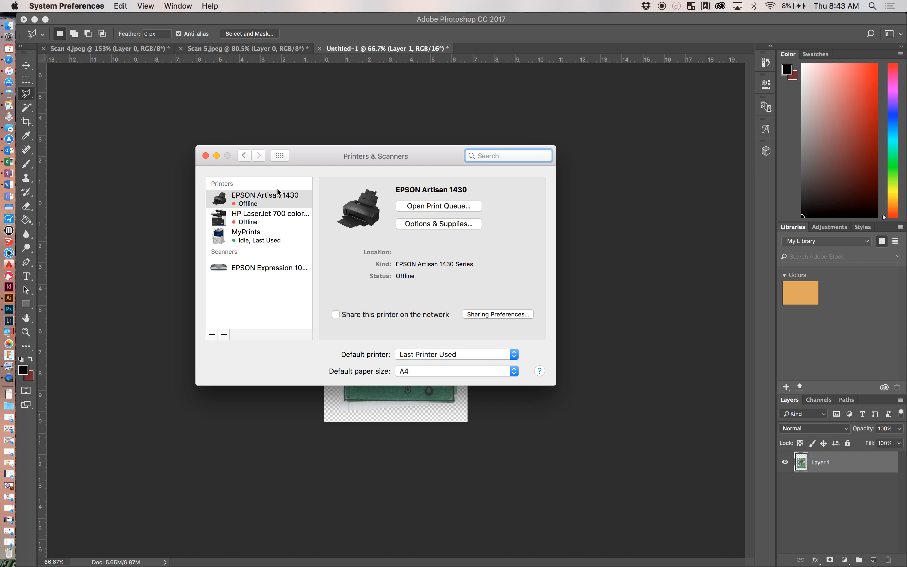
left_click(266, 269)
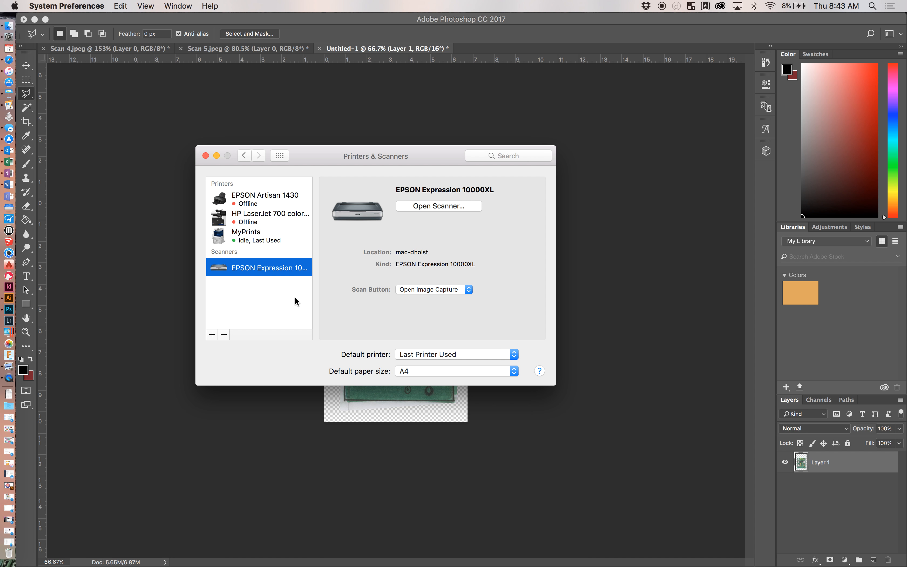
Step: Find the EPSON Expression 10000XL in the list of addable devices and close the list without adding it
left_click(212, 334)
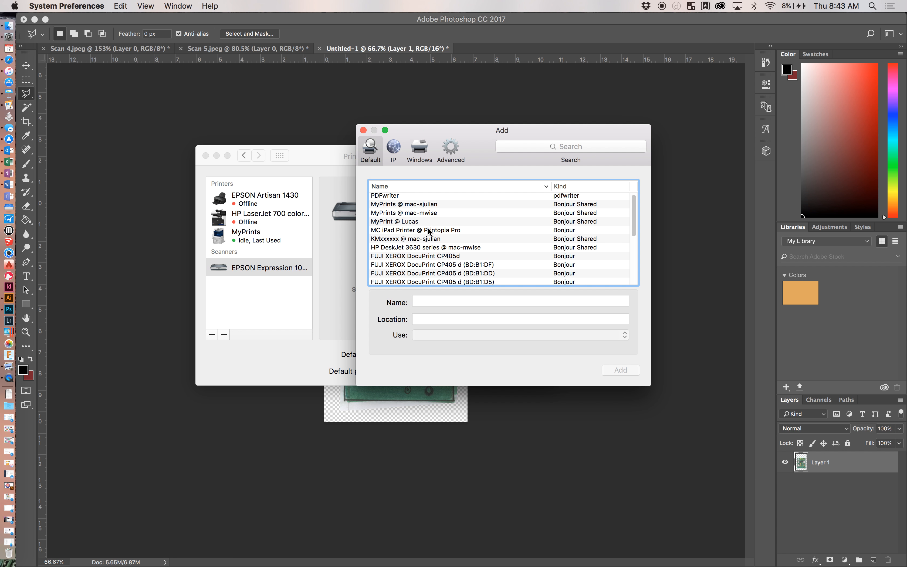
scroll(410, 210, "down", 10)
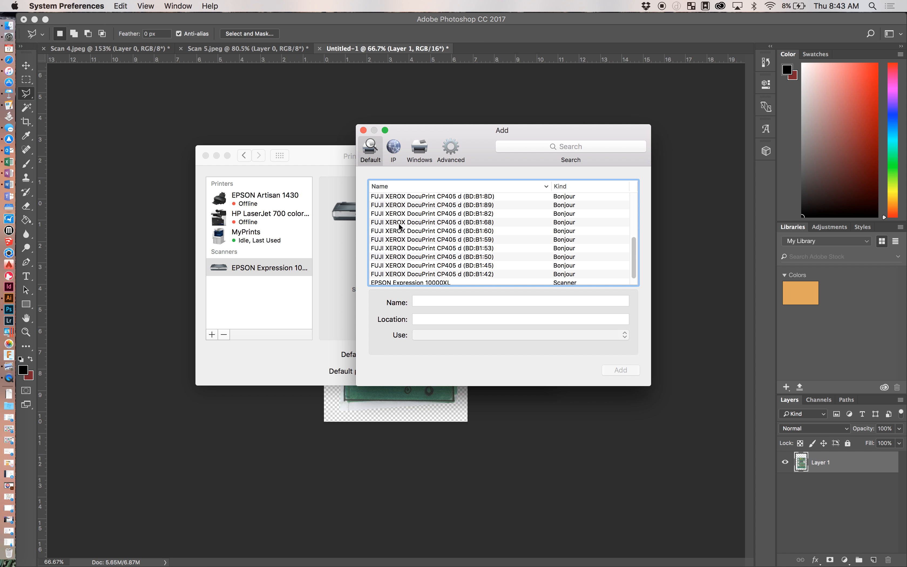
scroll(406, 258, "down", 2)
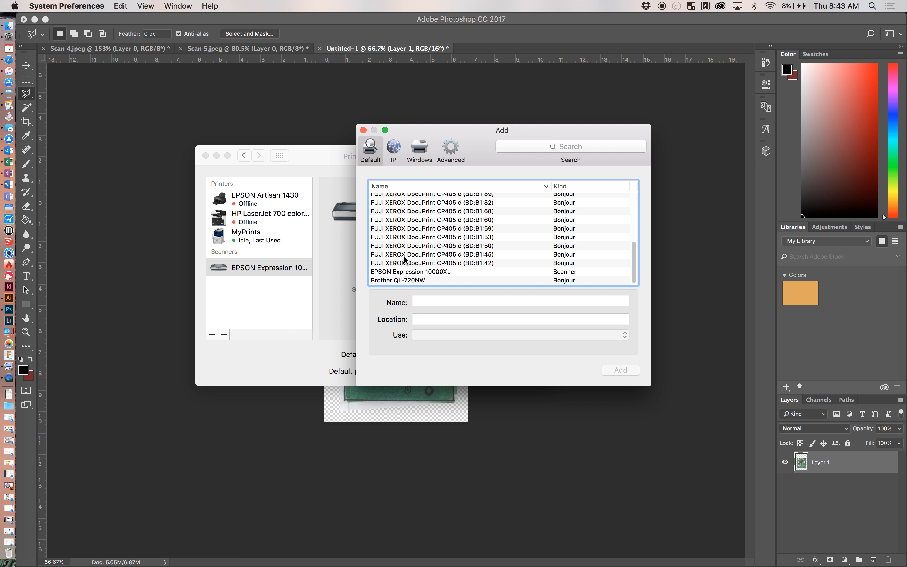
left_click(414, 275)
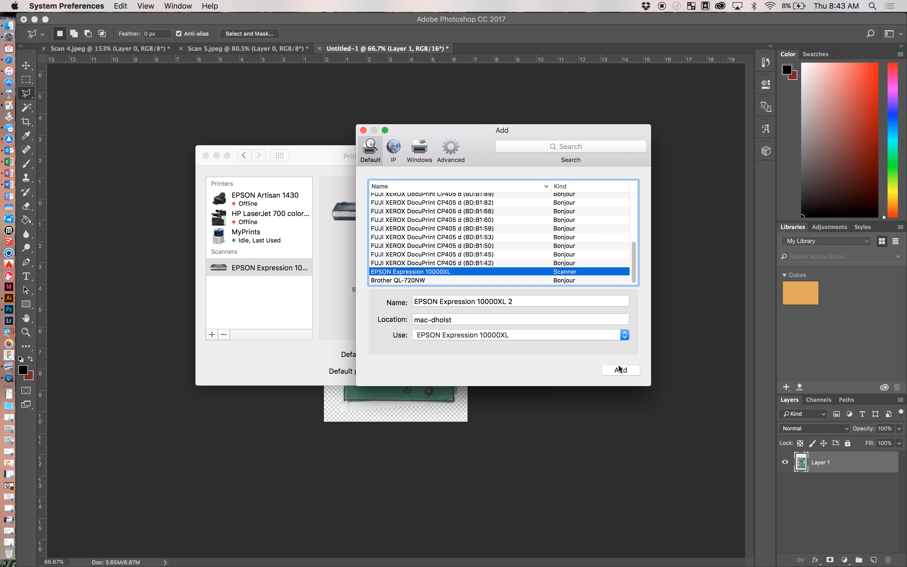
left_click(363, 131)
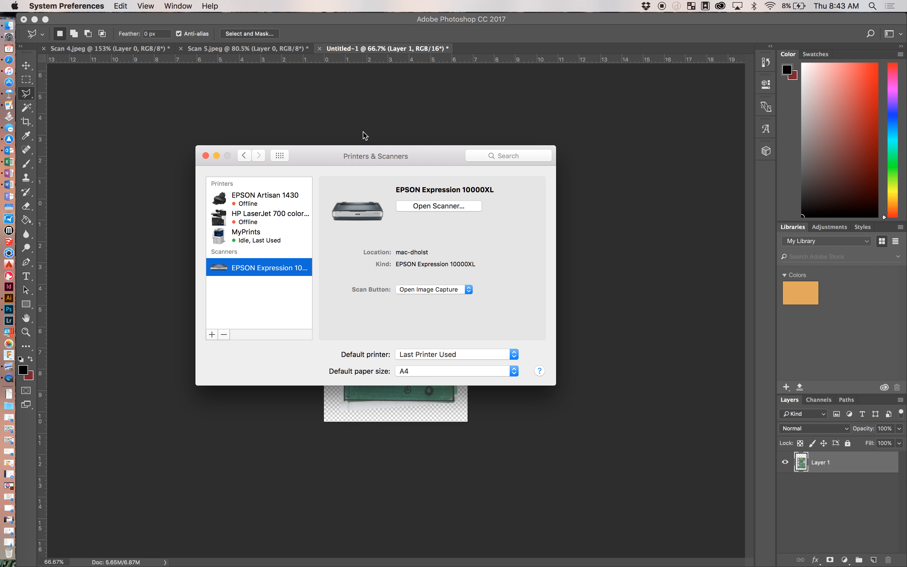
Step: Open the EPSON Expression 10000XL scanner window with its detailed scan settings shown and produce an overview of the page
double_click(253, 269)
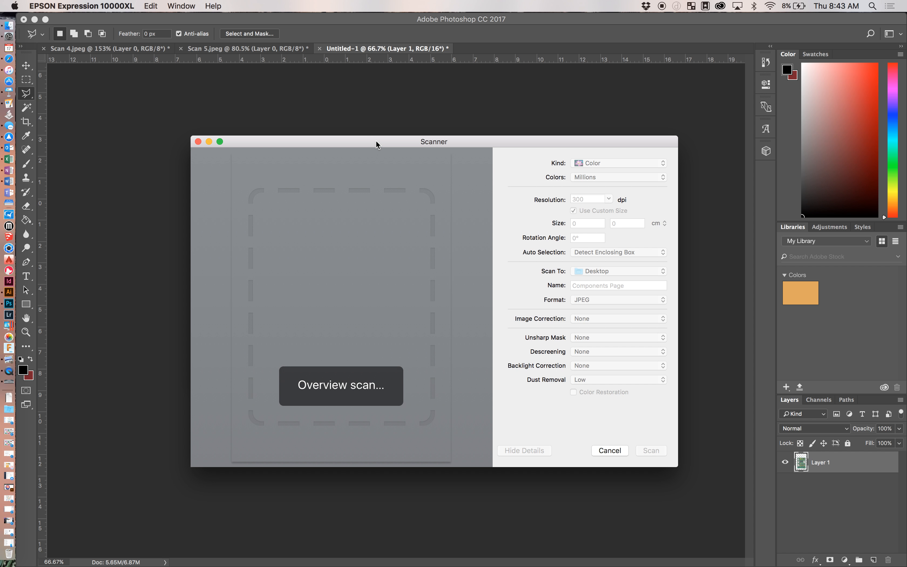
left_click_drag(376, 142, 340, 91)
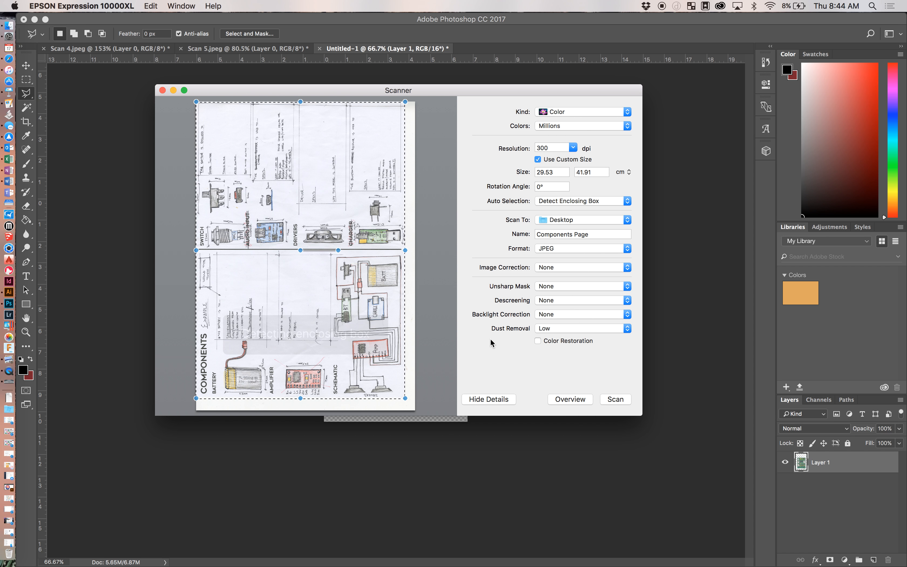
left_click(503, 399)
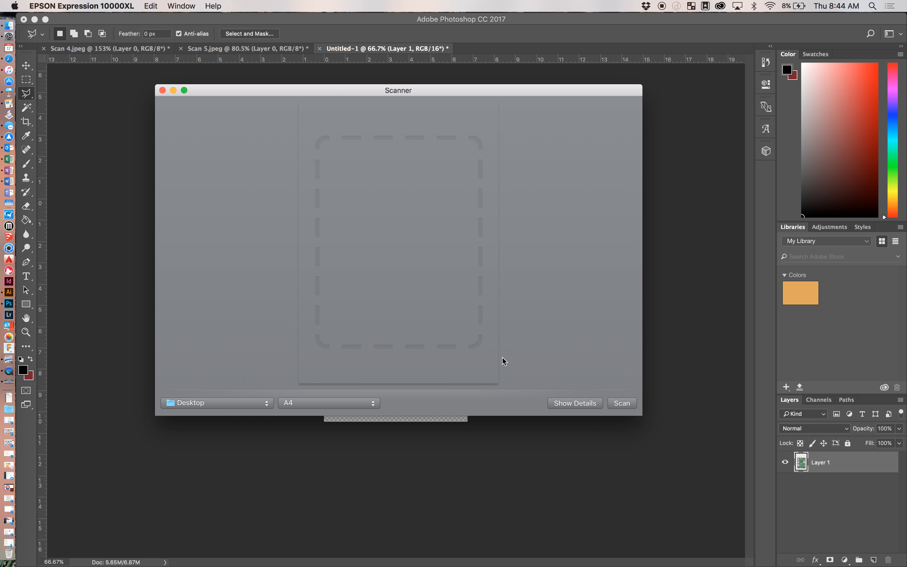
left_click(579, 403)
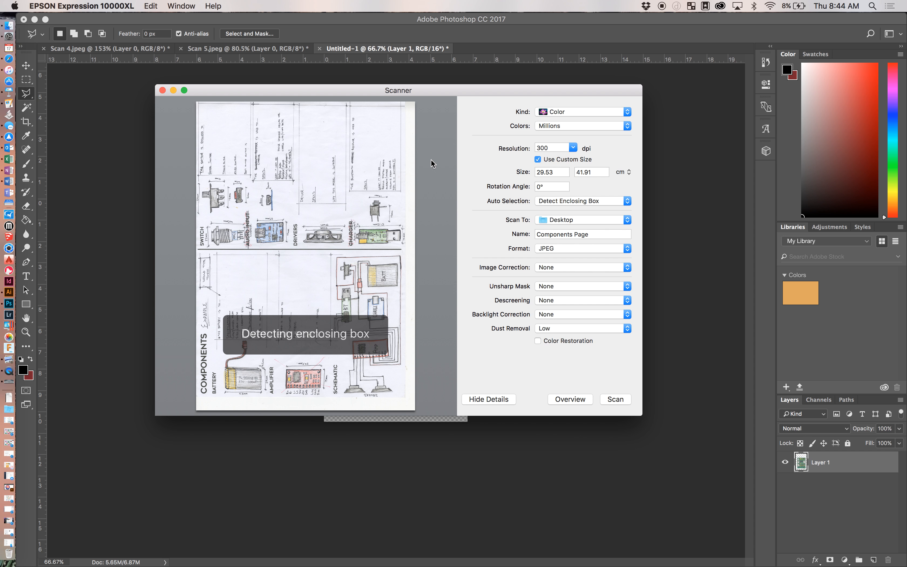
Step: Choose Detect Enclosing Box for auto selection and pull the scan area's lower corner slightly outward on the preview
left_click(608, 202)
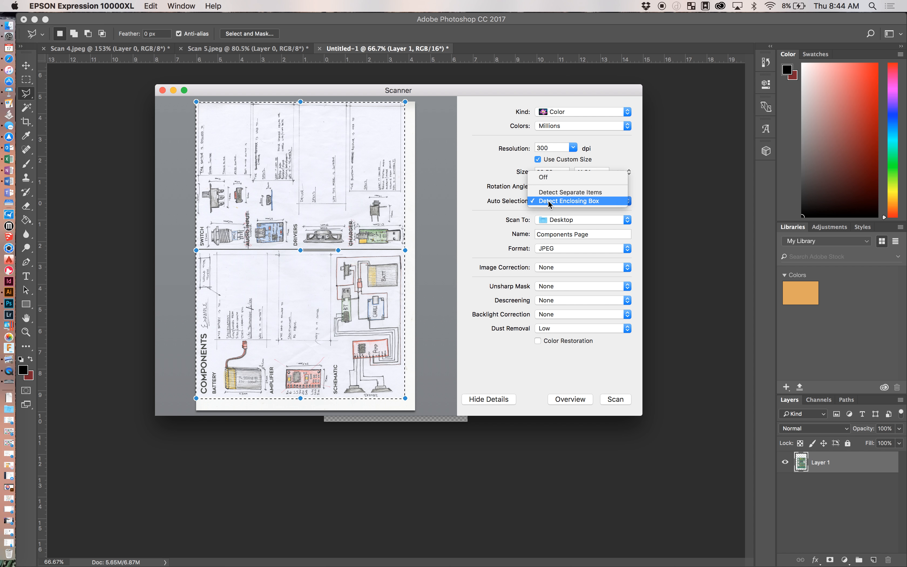
left_click(564, 206)
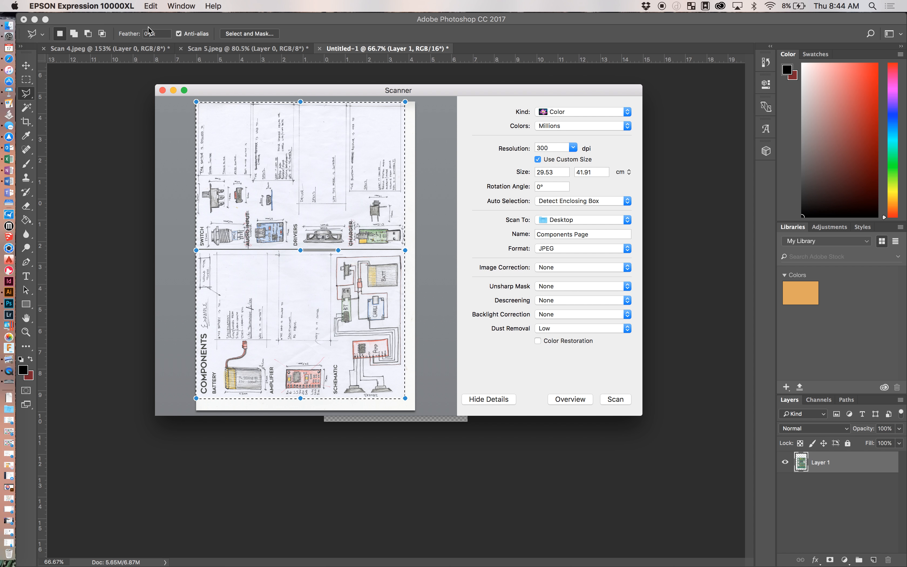
left_click_drag(405, 399, 408, 402)
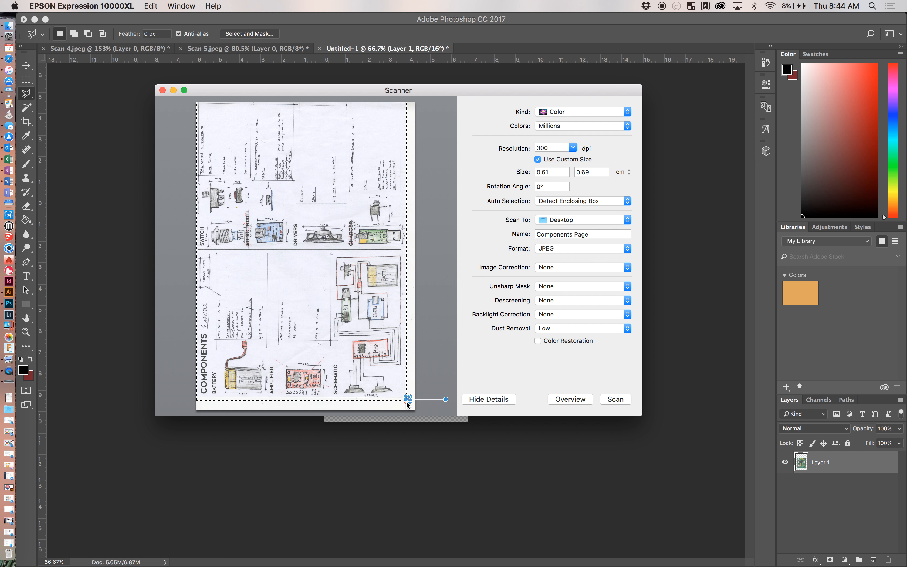
key("Delete")
Step: Scan the page at 300 dpi to the Desktop as a JPEG named Components Page
triple_click(590, 239)
left_click(598, 234)
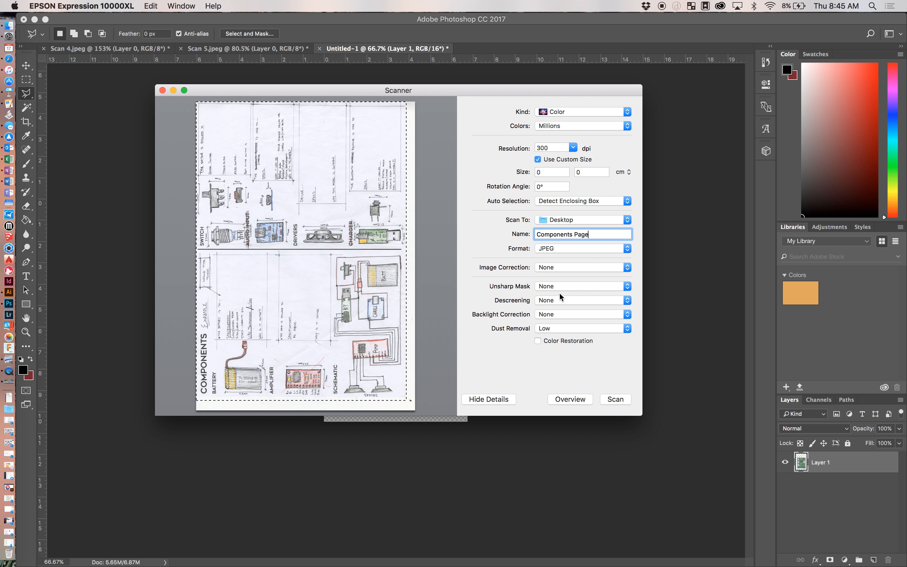
left_click(609, 399)
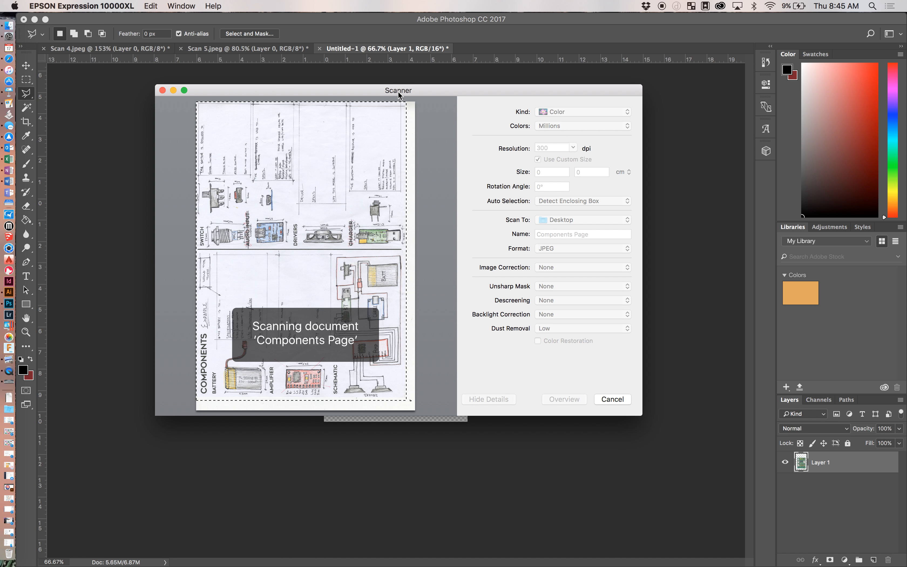
left_click_drag(394, 90, 382, 87)
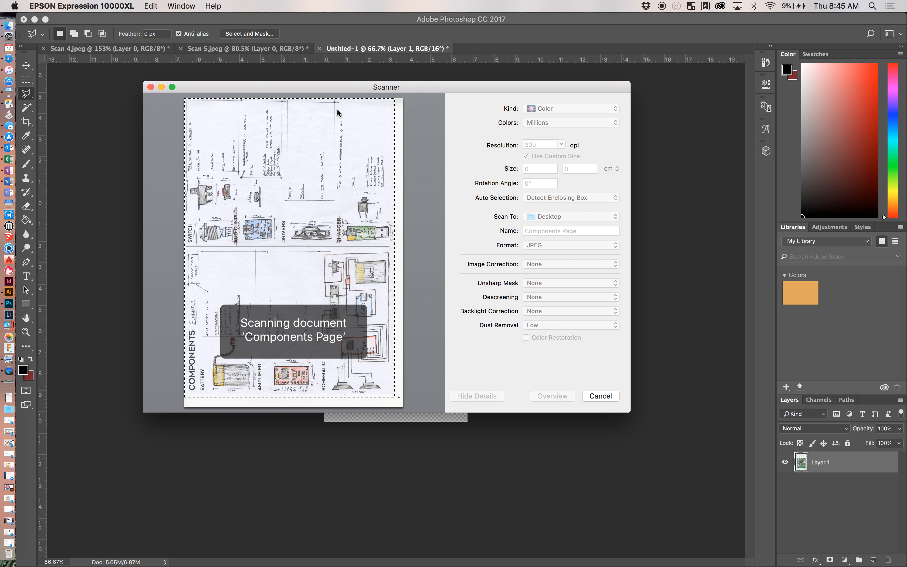
Step: Look for the scanned file in the Desktop folder, sorted by newest modification date, and return to the scanner window
left_click(10, 27)
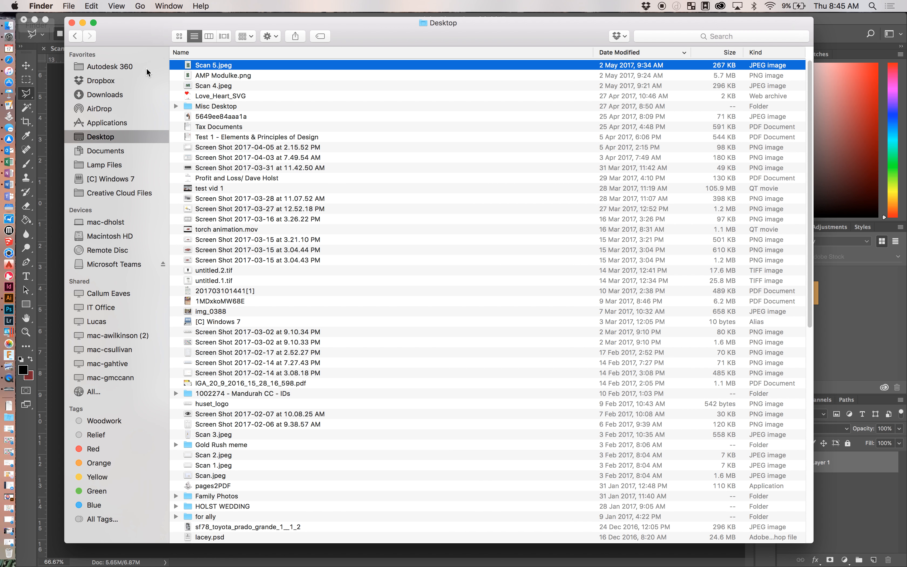
left_click(323, 108)
left_click(93, 124)
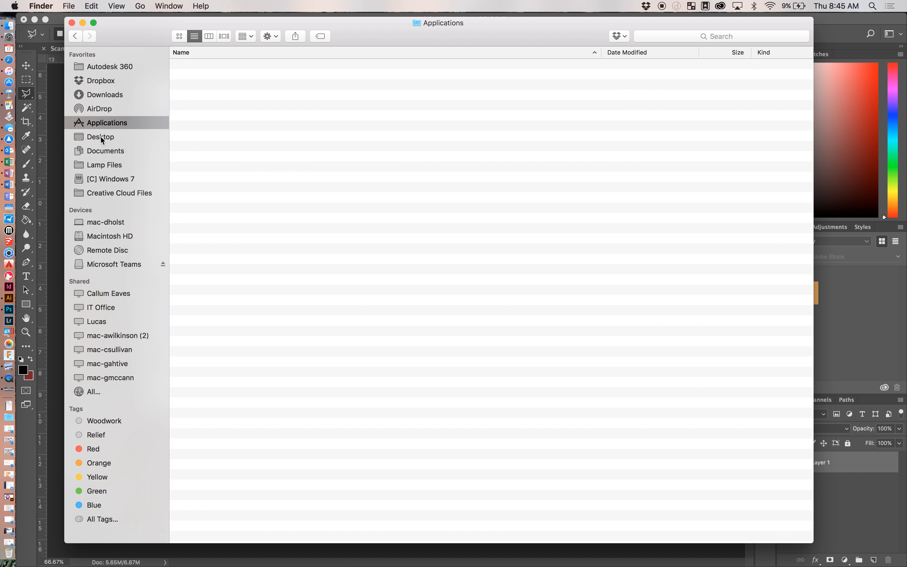
left_click(101, 138)
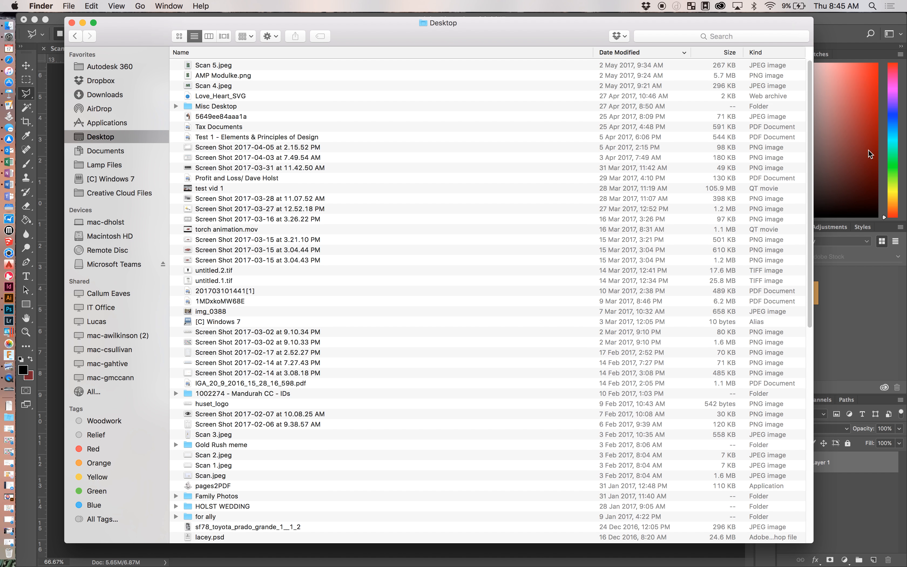
left_click(672, 52)
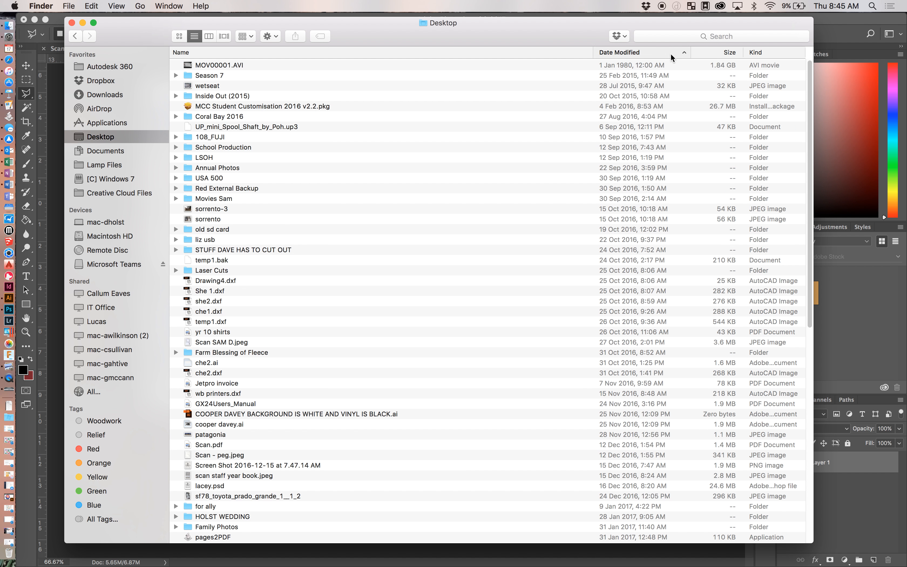
left_click(671, 53)
double_click(554, 23)
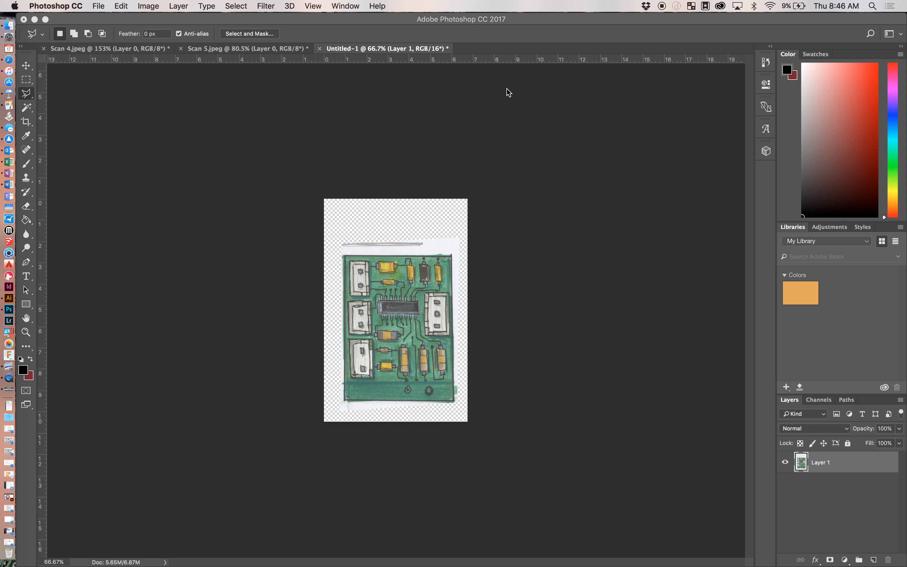
key("super+Tab")
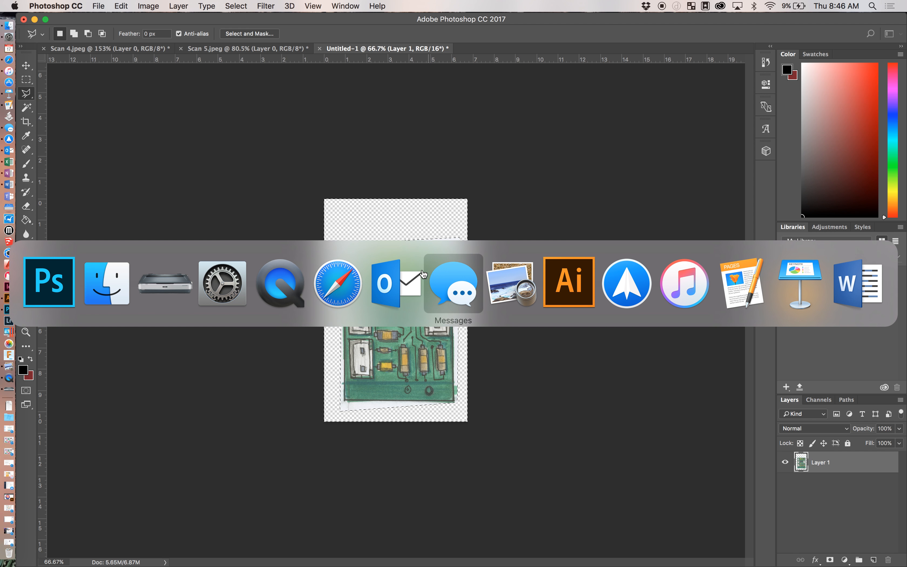
left_click(176, 286)
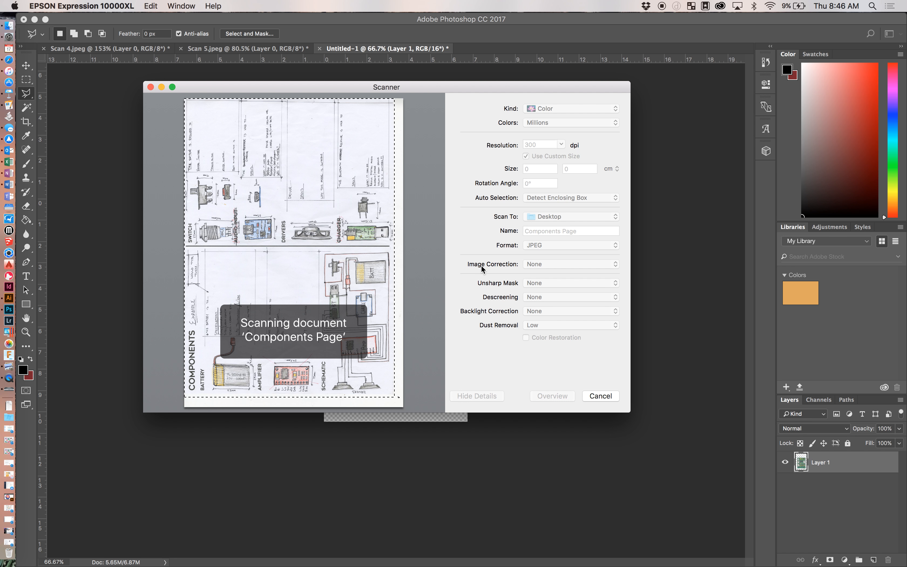
Step: Open Activity Monitor and move its window clear of the scan preview
key("super+space")
type("acrt")
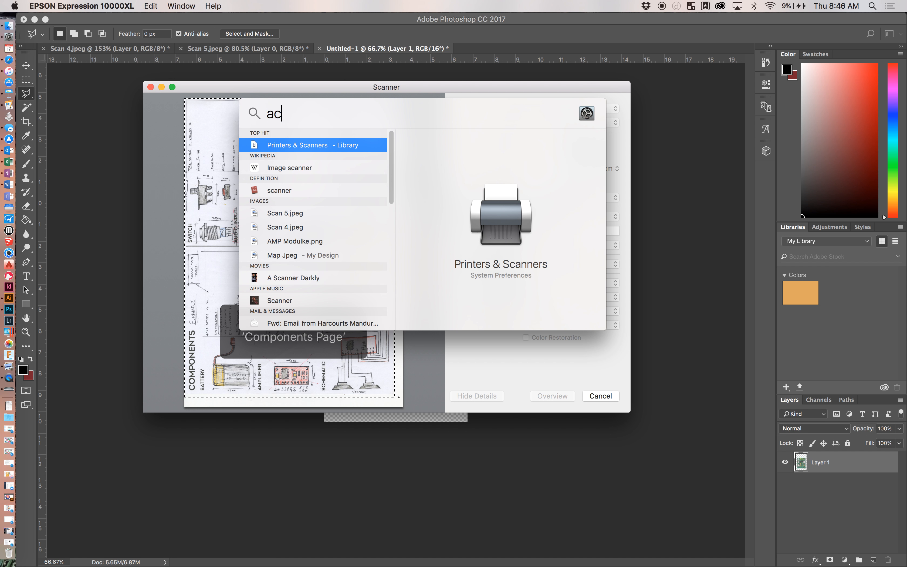
key("BackSpace")
key("BackSpace")
type("ti")
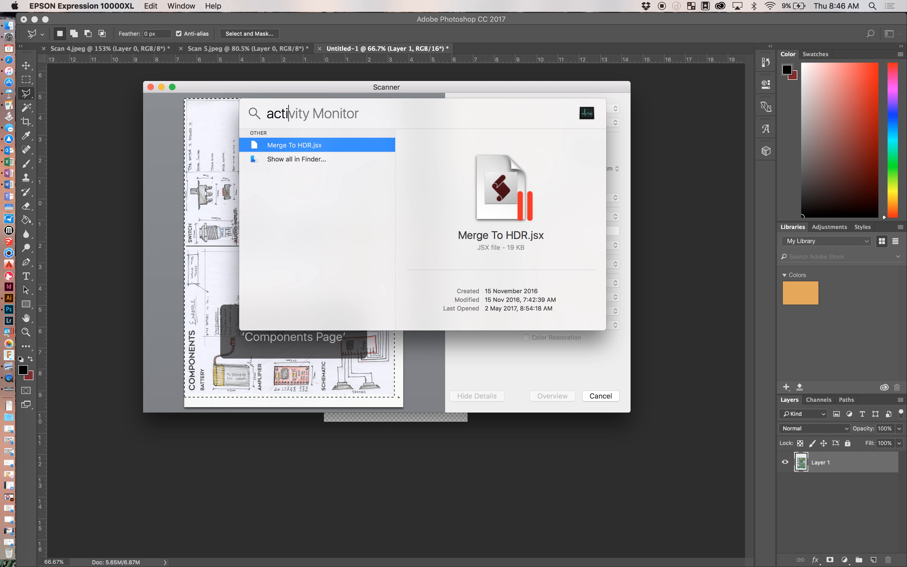
key("Return")
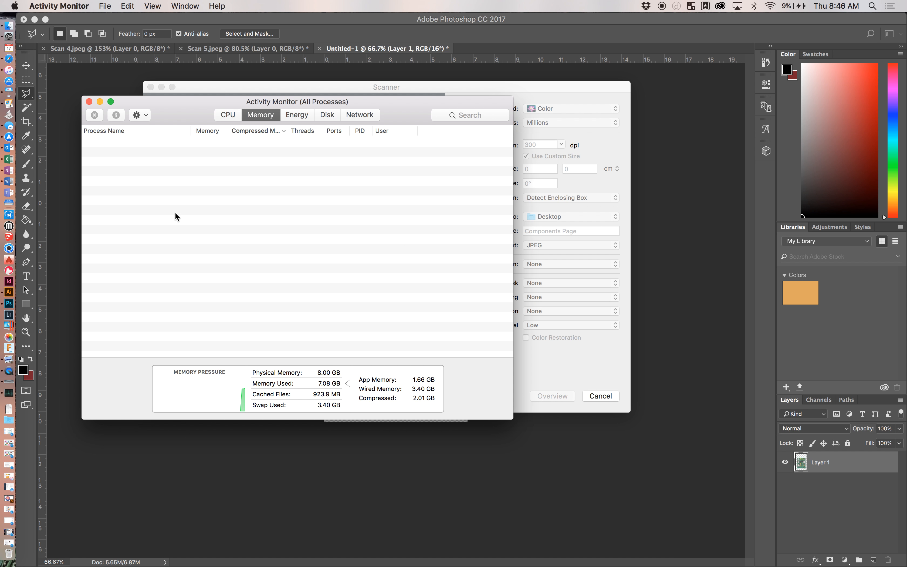
left_click_drag(236, 102, 607, 224)
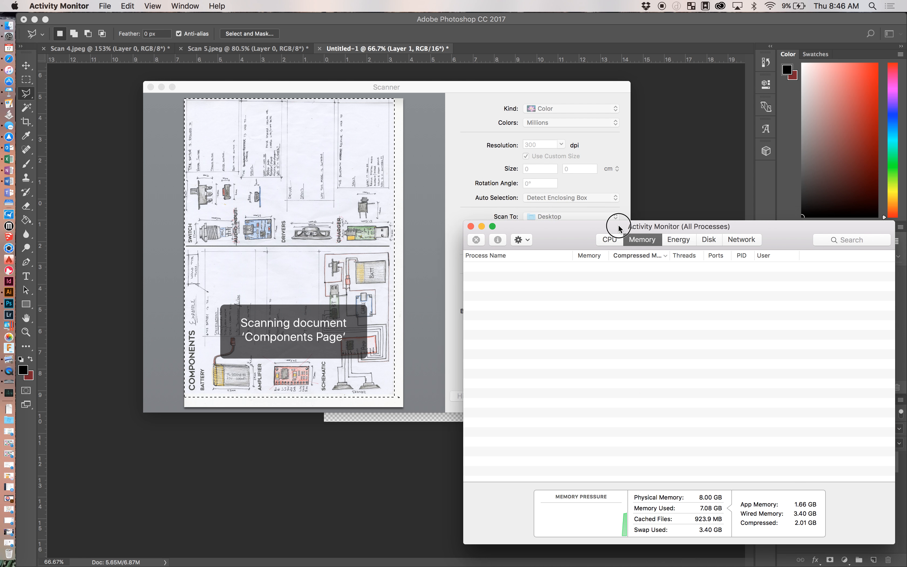
Step: Check the EPSON Scanner process in Activity Monitor's CPU list and return to the scanner window
left_click(606, 236)
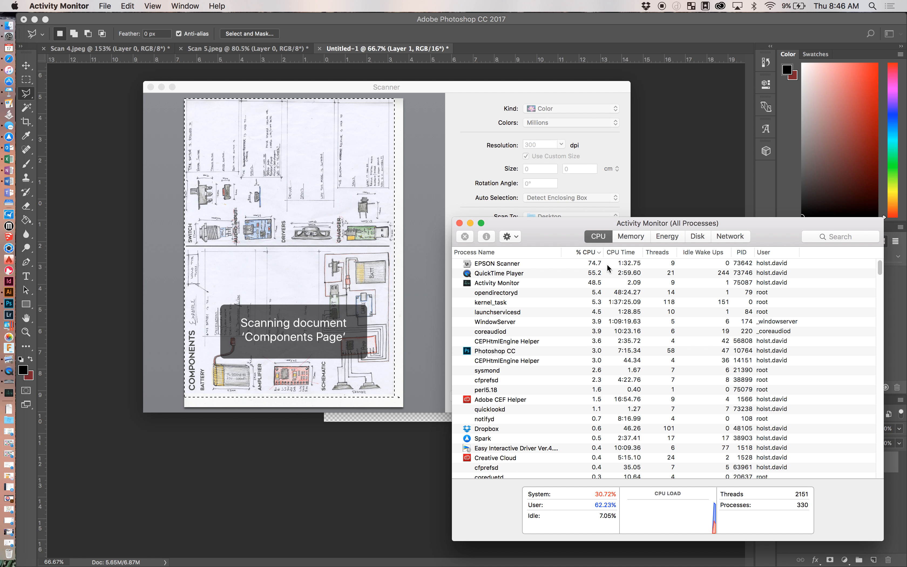
left_click(531, 263)
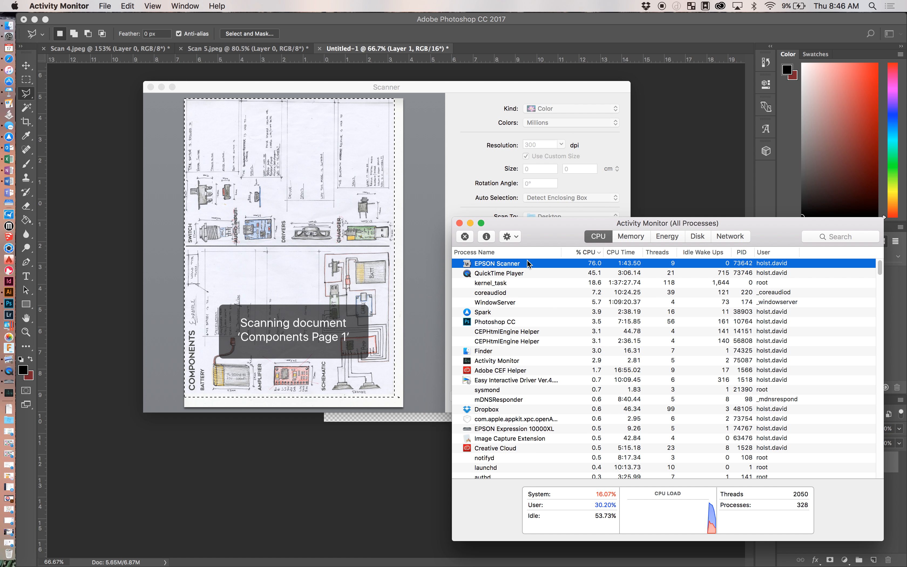
left_click_drag(542, 232, 546, 246)
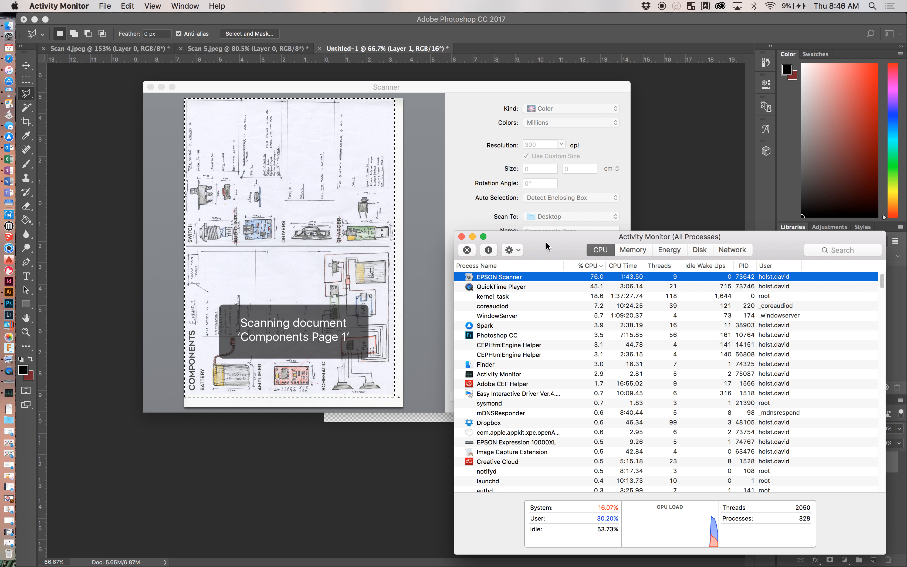
left_click(467, 169)
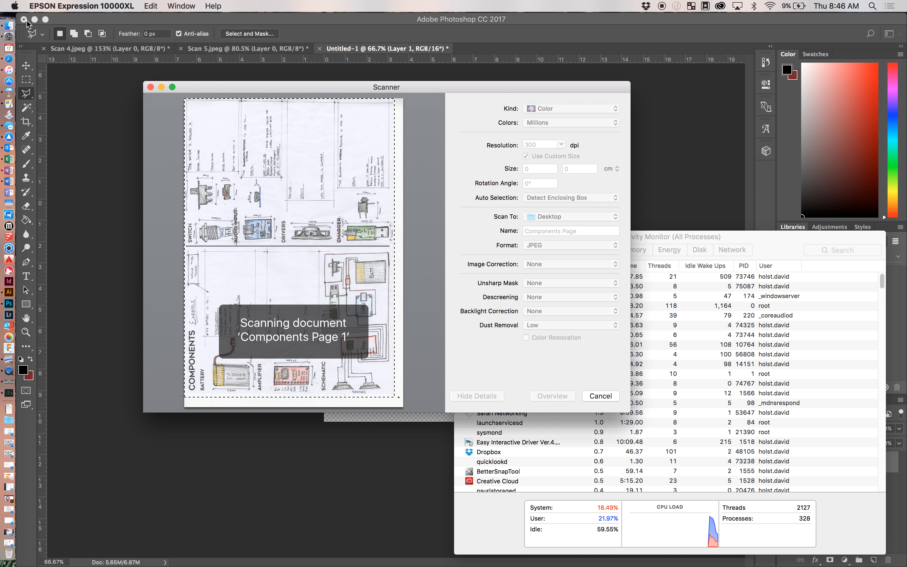
Step: Open Components Page.jpeg from the Desktop folder in Adobe Photoshop CC 2017
left_click(9, 26)
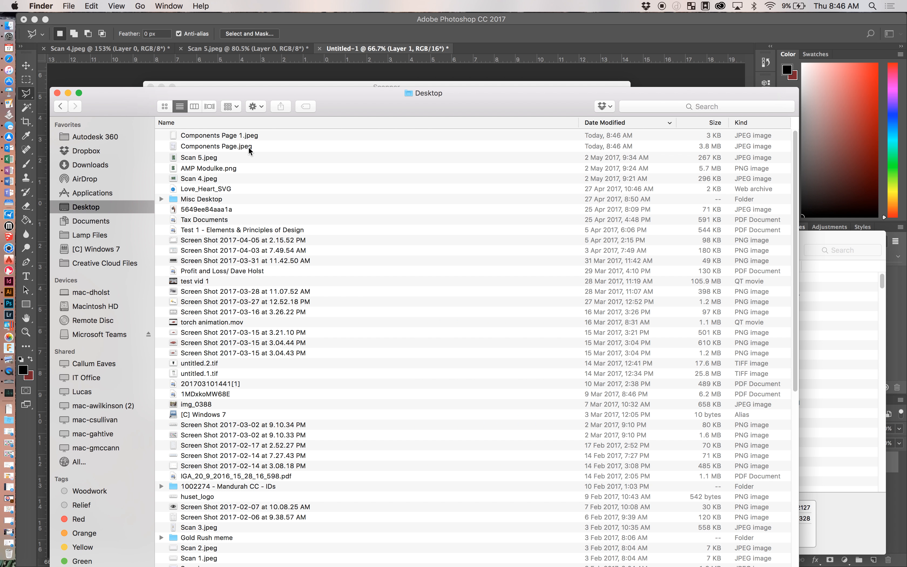
left_click(247, 150)
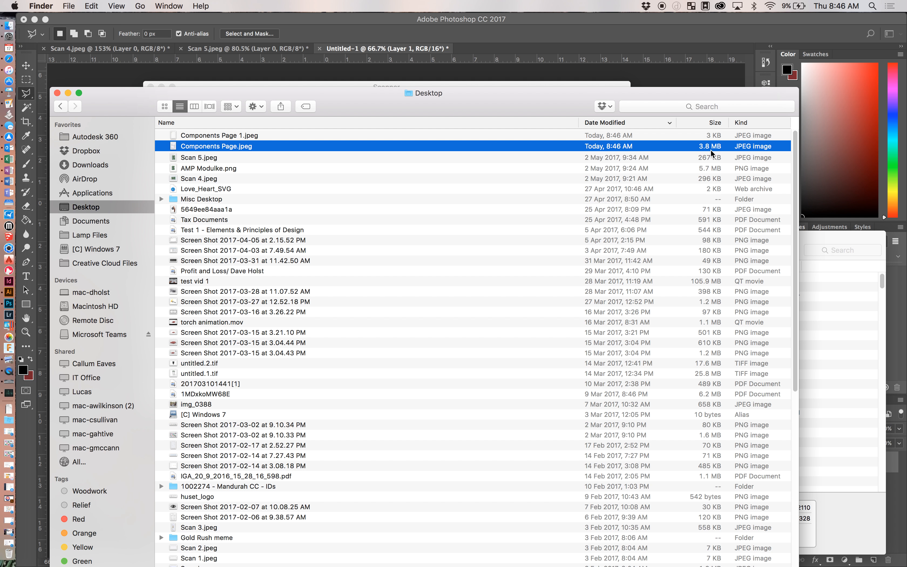
right_click(230, 151)
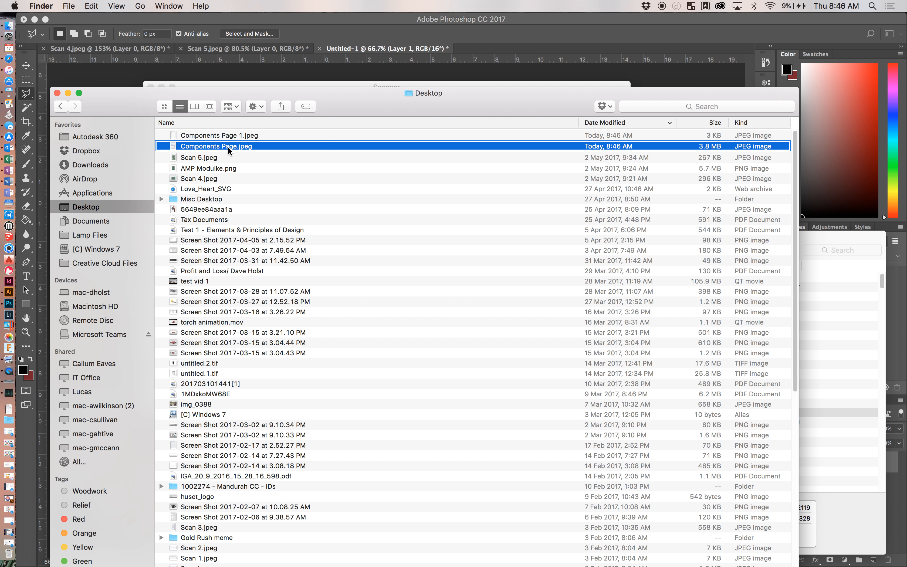
mouse_move(253, 165)
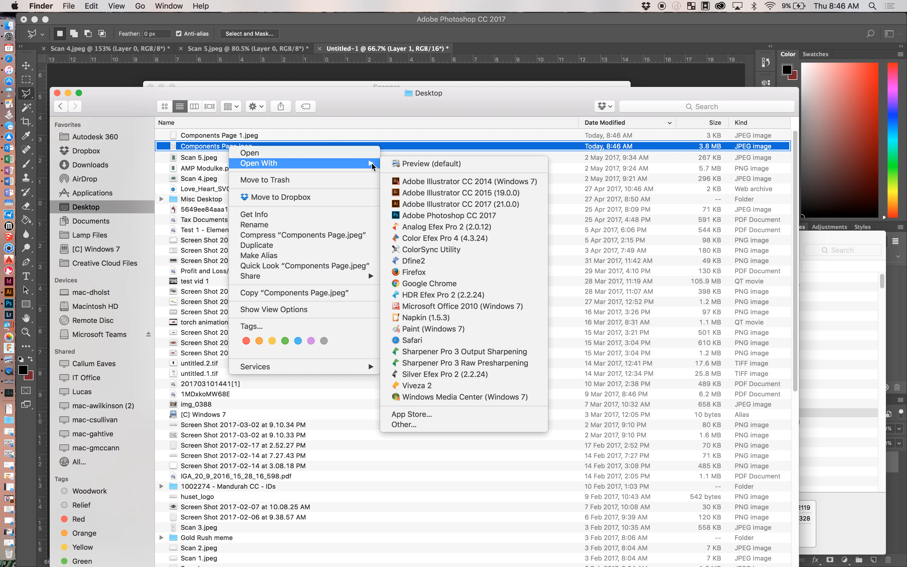
left_click(523, 216)
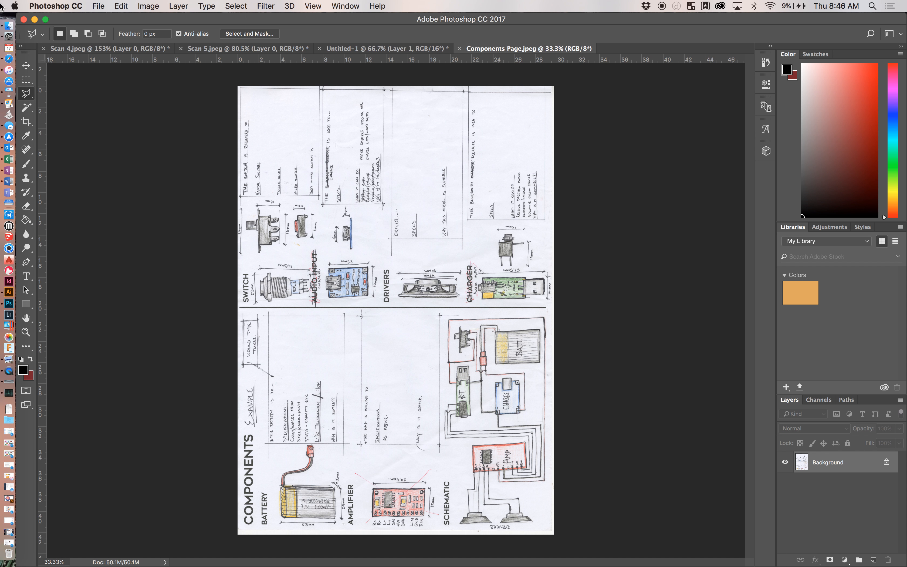
Step: Rotate the scanned page 90° clockwise
left_click(145, 4)
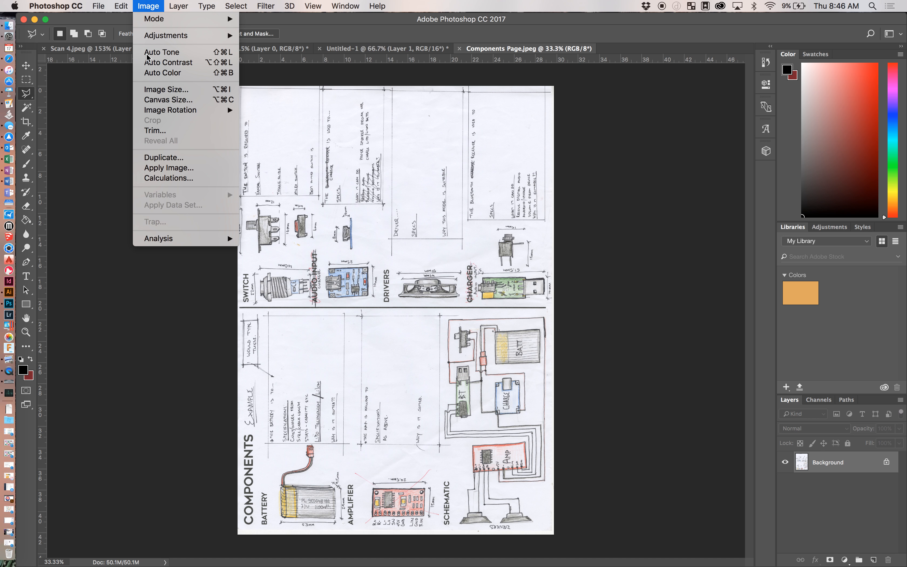
mouse_move(186, 113)
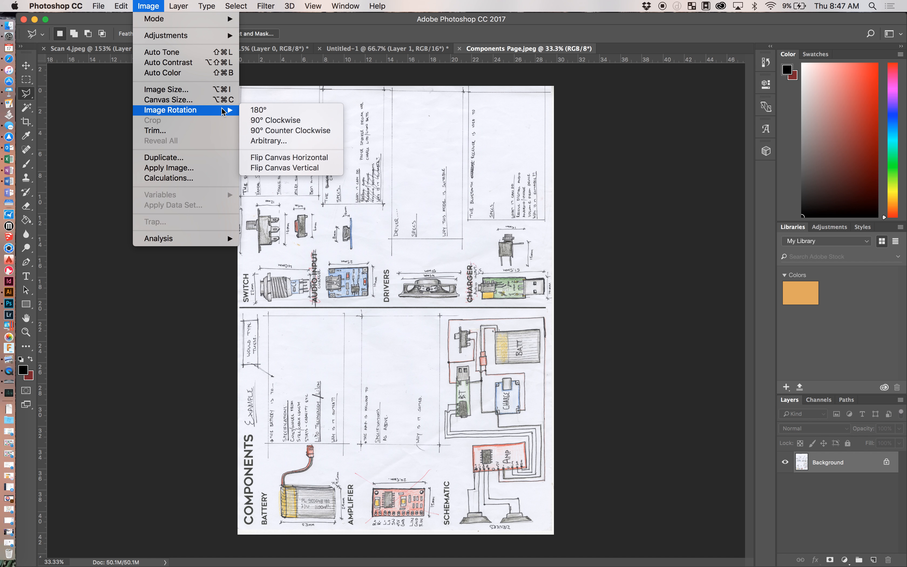
left_click(270, 120)
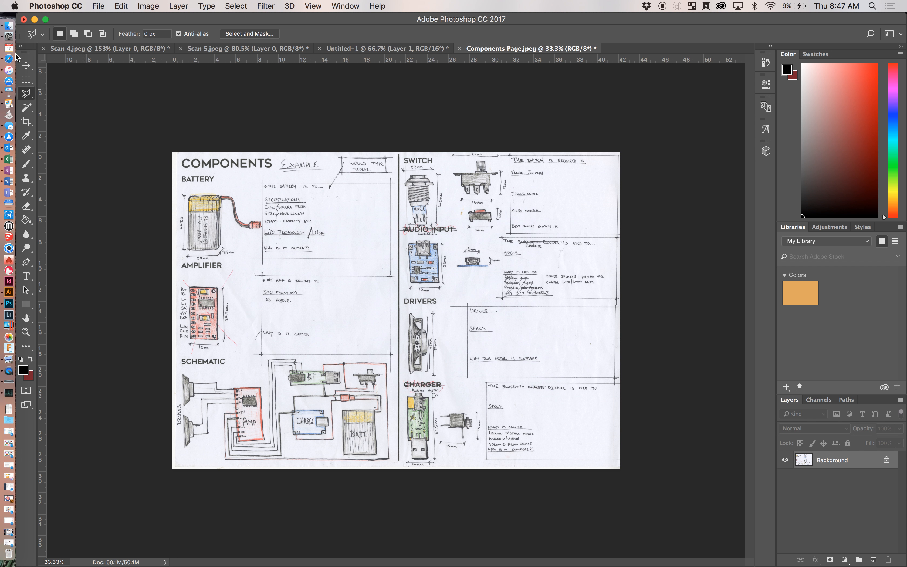
Step: Examine the charger board and driver drawings on the scanned page up close
left_click(26, 65)
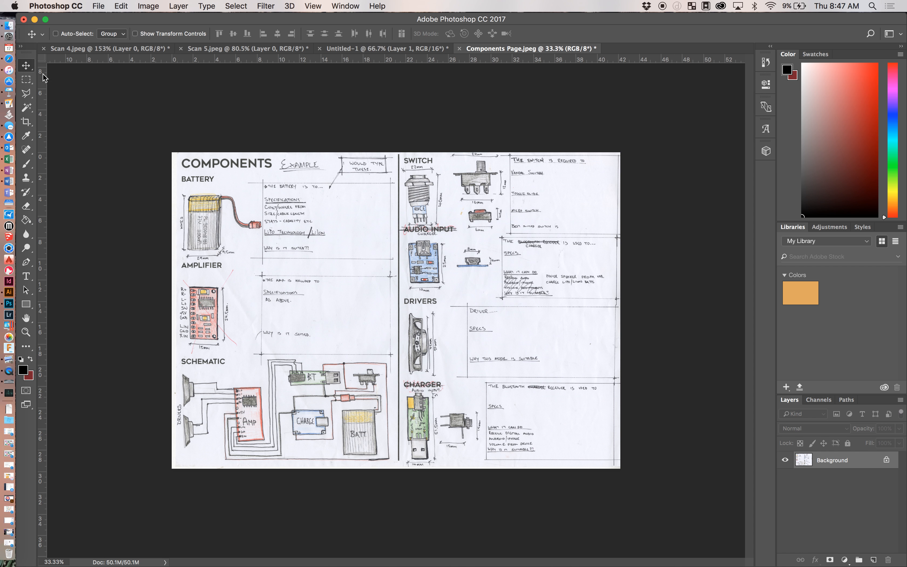
scroll(417, 286, "up", 5)
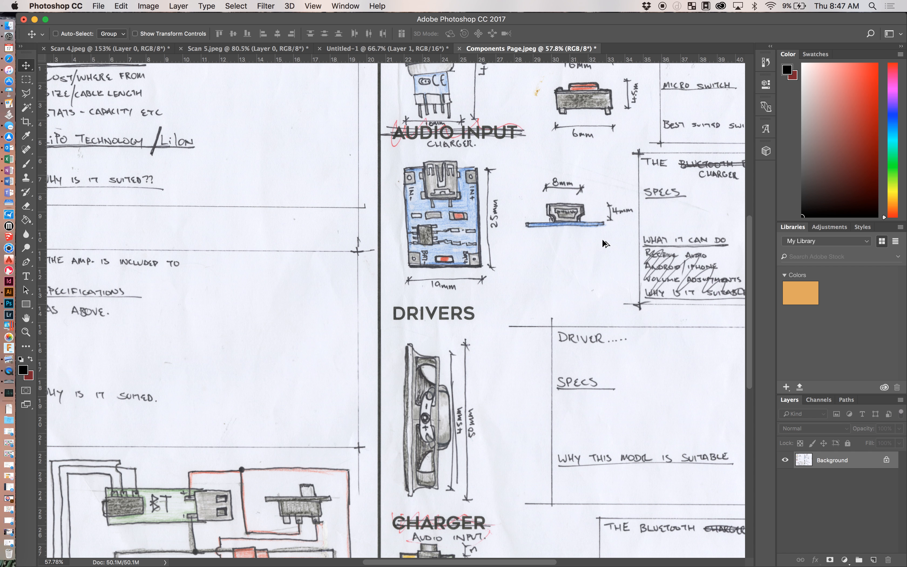
scroll(620, 244, "up", 3)
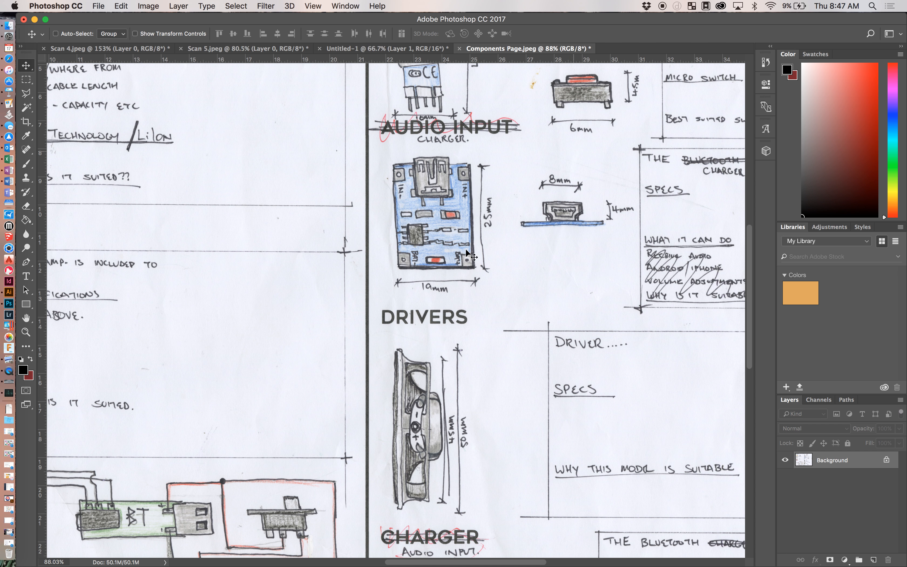
scroll(456, 427, "down", 1)
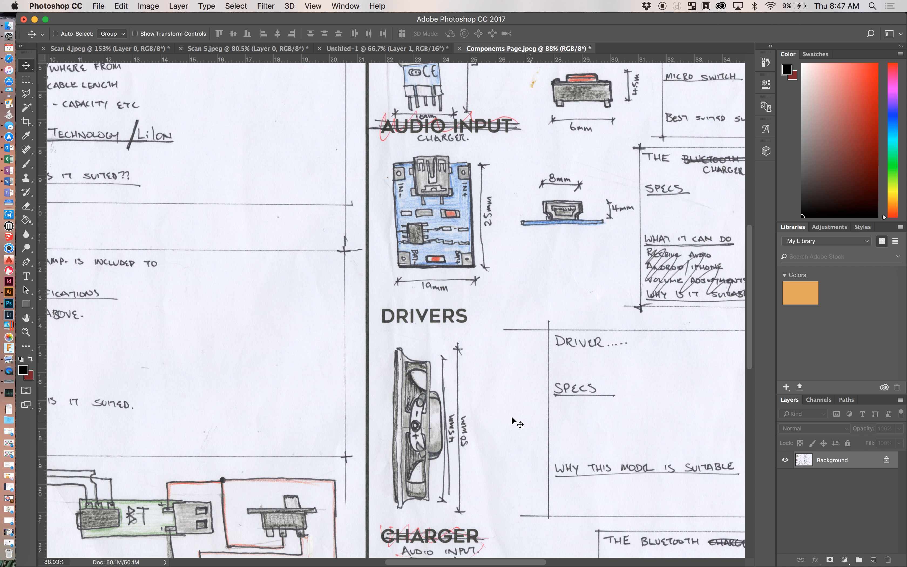
scroll(488, 429, "down", 3)
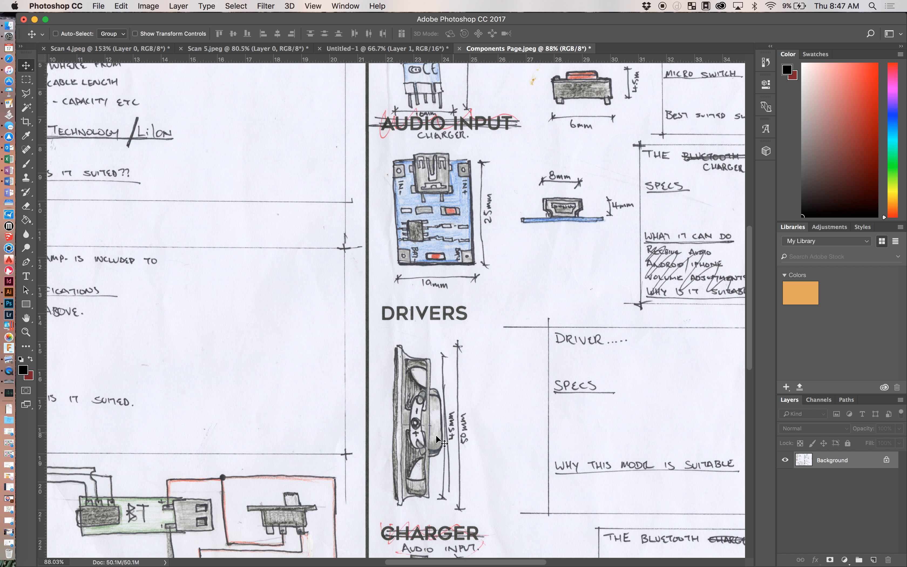
scroll(419, 443, "down", 8)
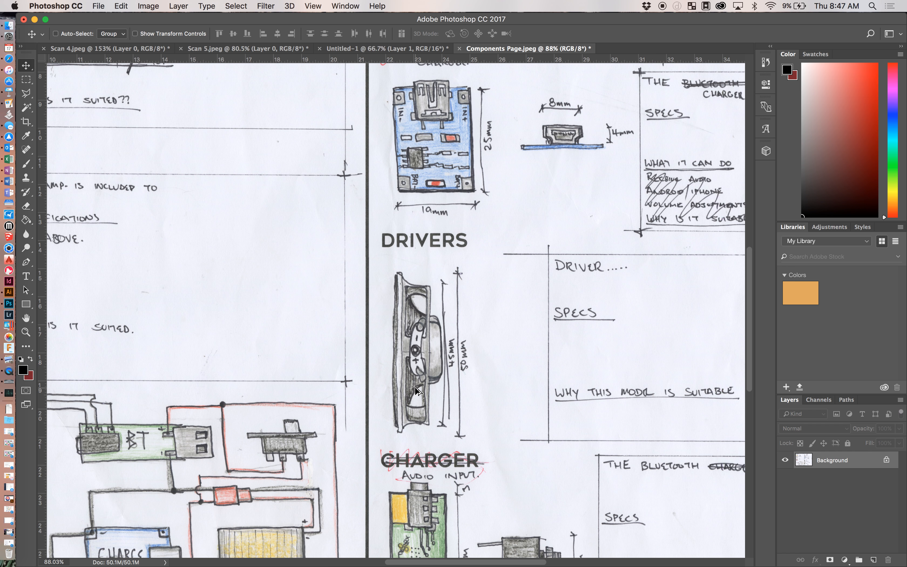
scroll(427, 405, "up", 2)
scroll(430, 404, "up", 3)
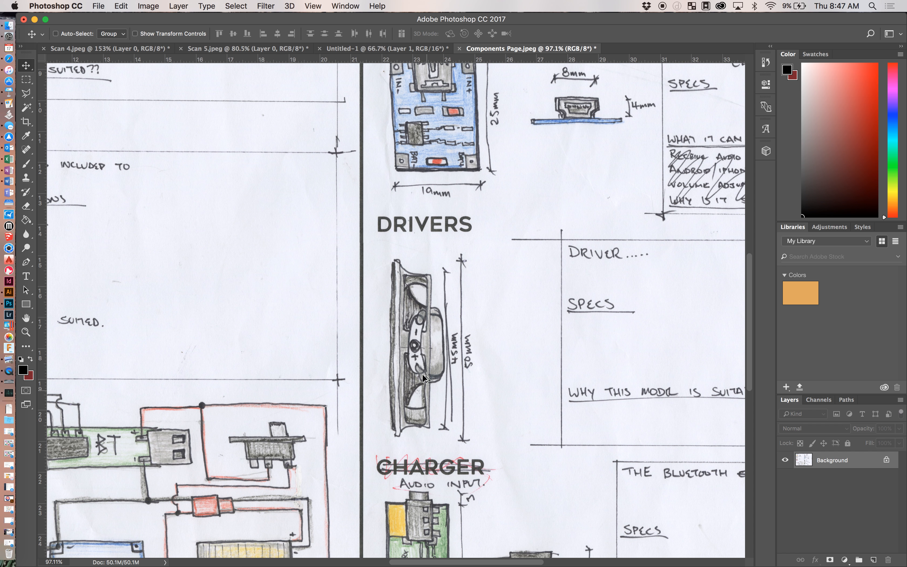
Step: Copy the driver drawing with its dimension lines and create a clipboard-sized document of 373 × 785 pixels at 300 pixels/inch
left_click(27, 81)
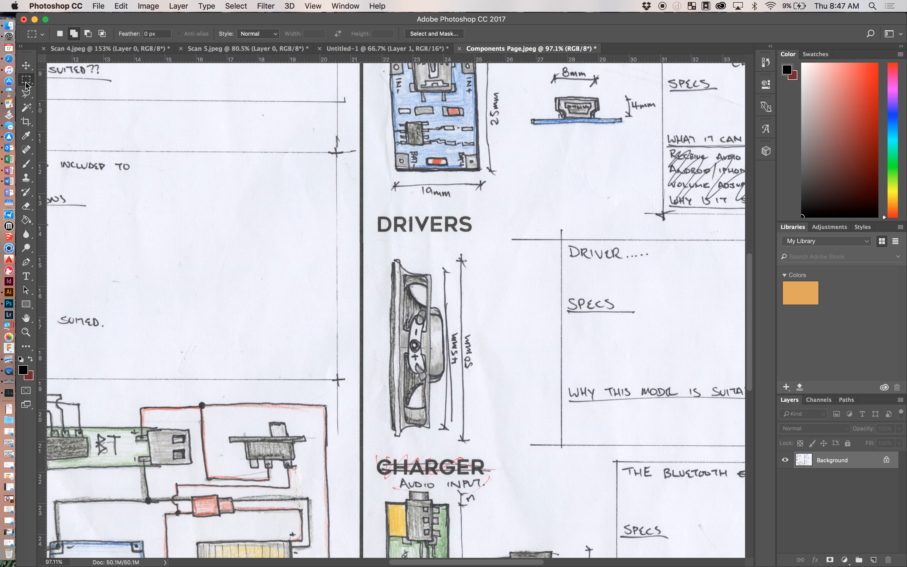
mouse_move(380, 244)
left_mouse_down()
mouse_move(476, 424)
mouse_move(477, 449)
left_mouse_up()
left_click(100, 6)
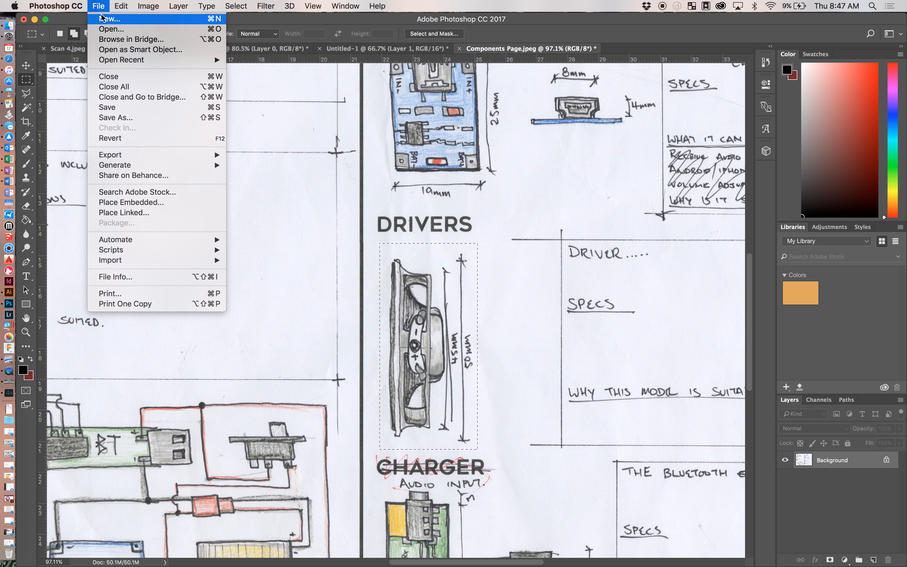
left_click(104, 18)
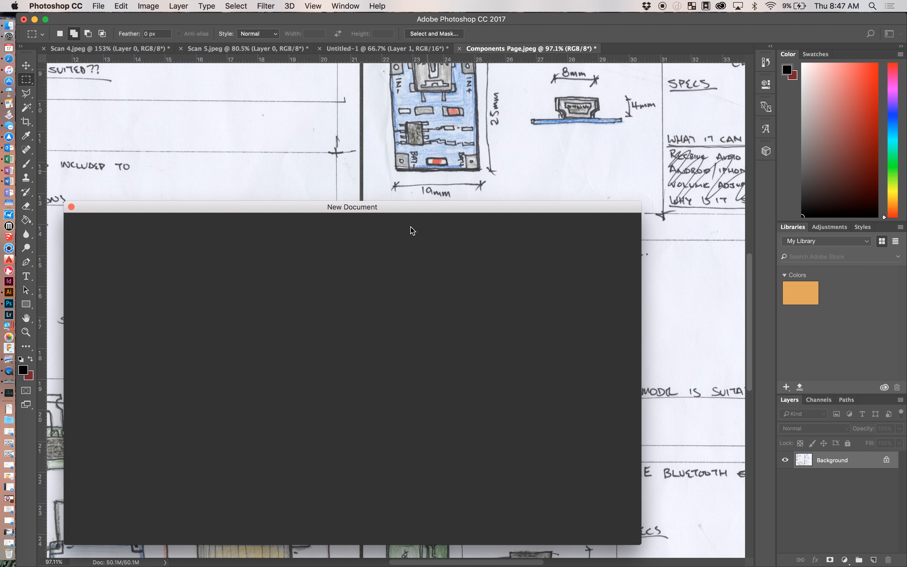
left_click_drag(418, 209, 448, 113)
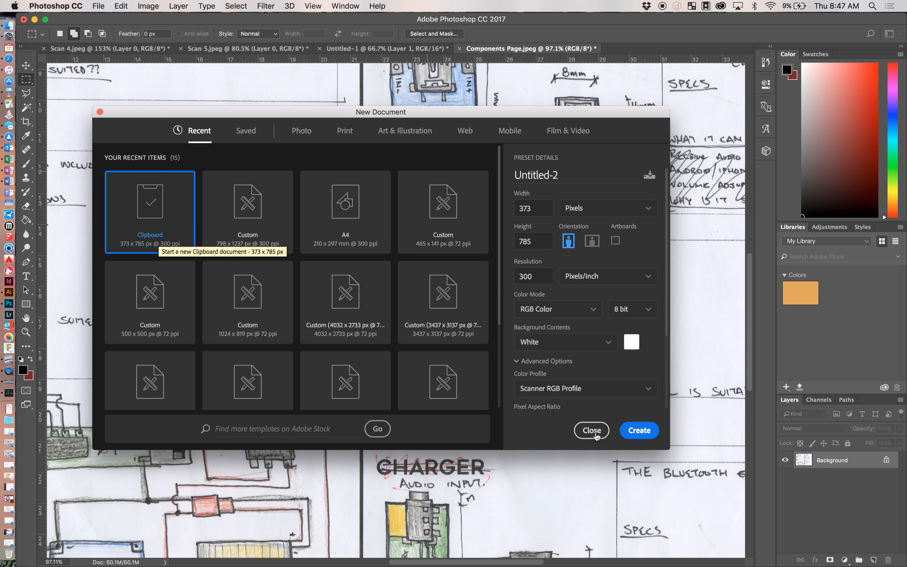
left_click(645, 433)
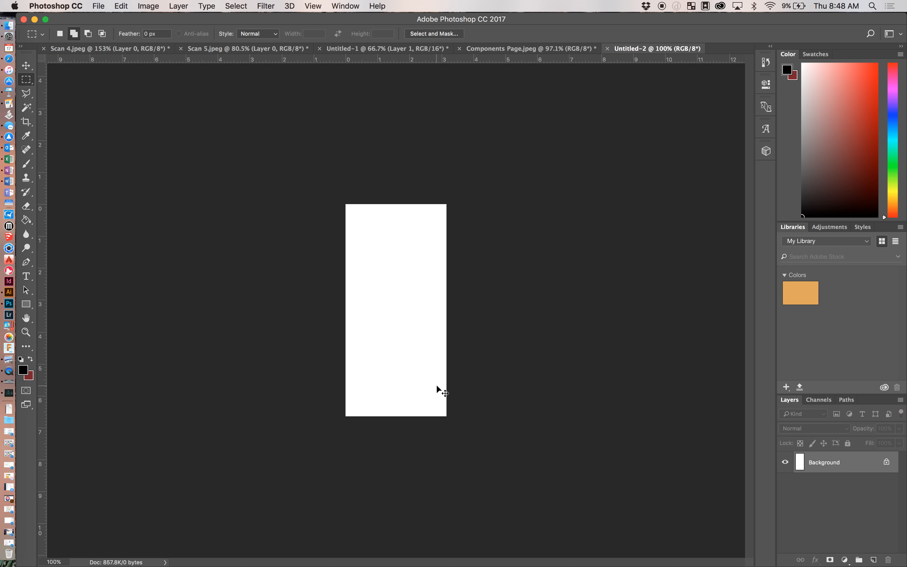
Step: Paste the copied driver drawing into the new document and delete the white Background layer
key("super+v")
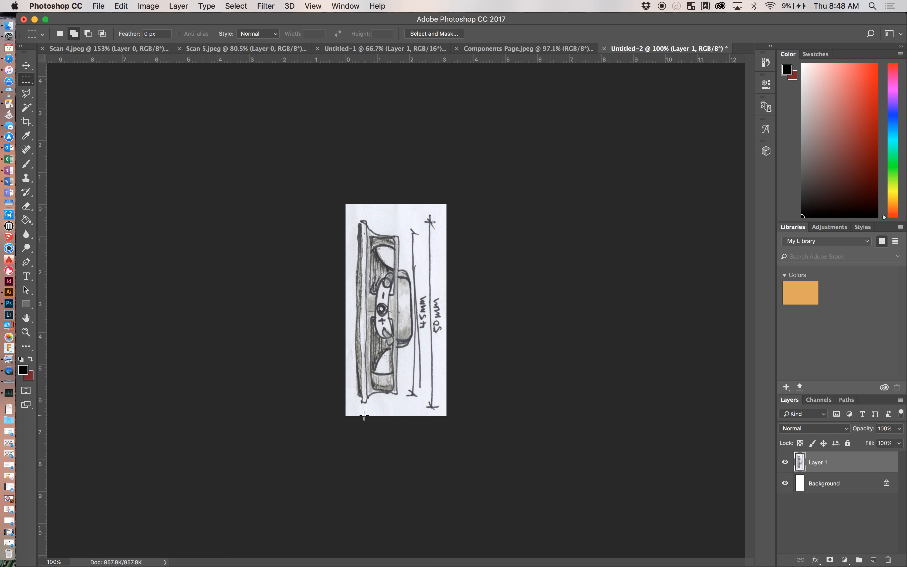
left_click(849, 488)
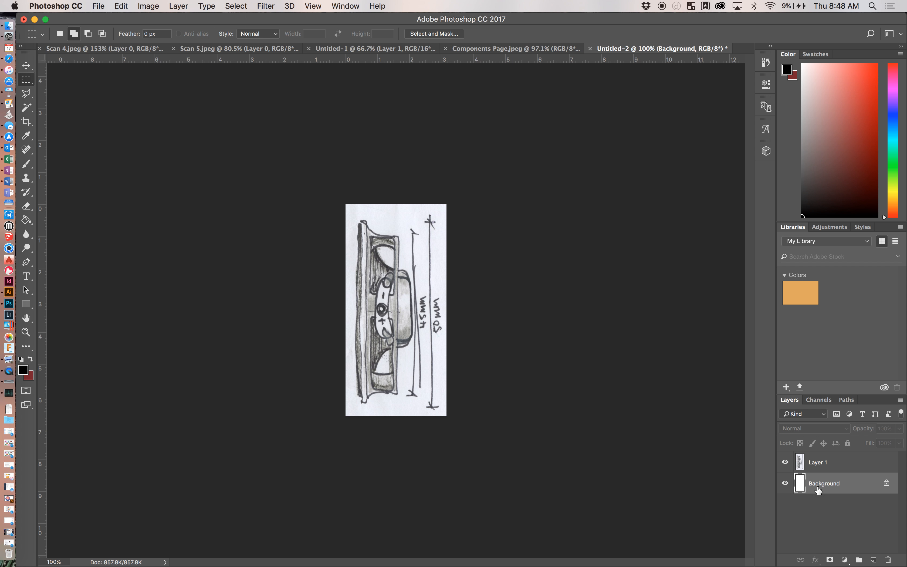
left_click_drag(855, 484, 892, 562)
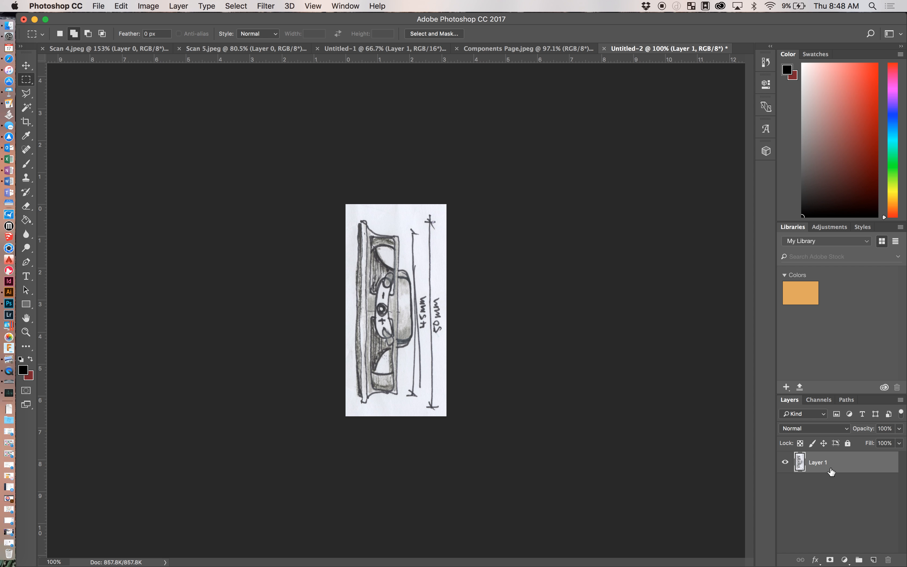
Step: Trace the driver's outer contour with the Polygonal Lasso, leaving the dimension lines outside the closed selection
scroll(412, 338, "up", 2)
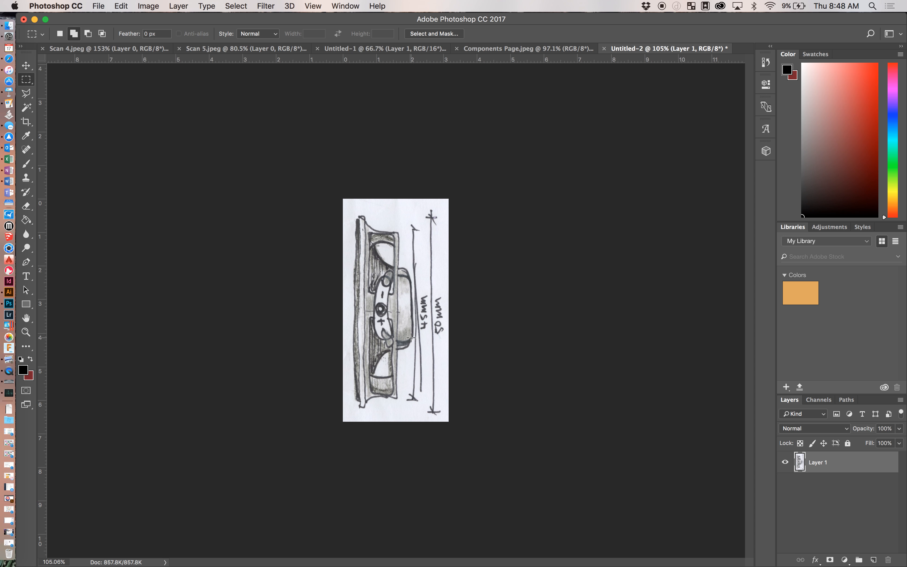
scroll(411, 339, "up", 5)
scroll(387, 361, "up", 2)
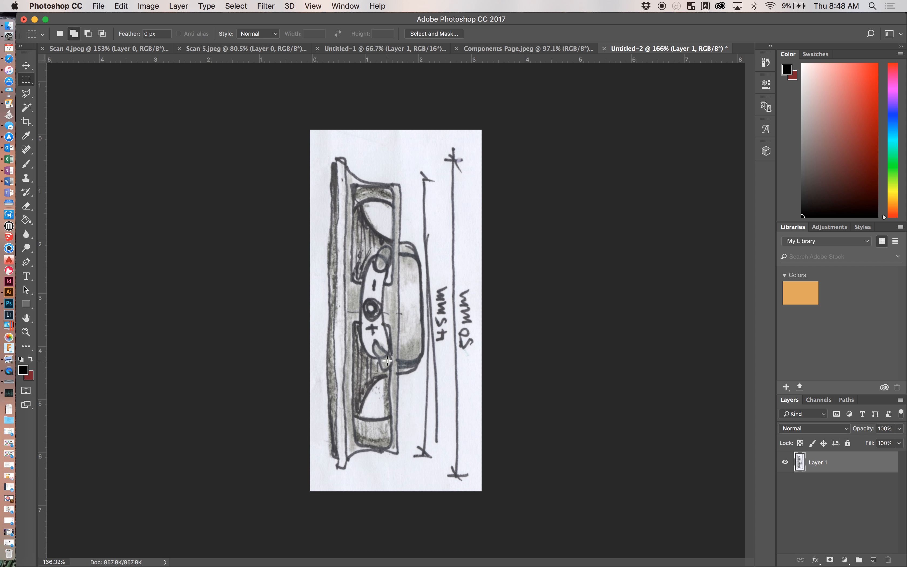
scroll(384, 361, "up", 2)
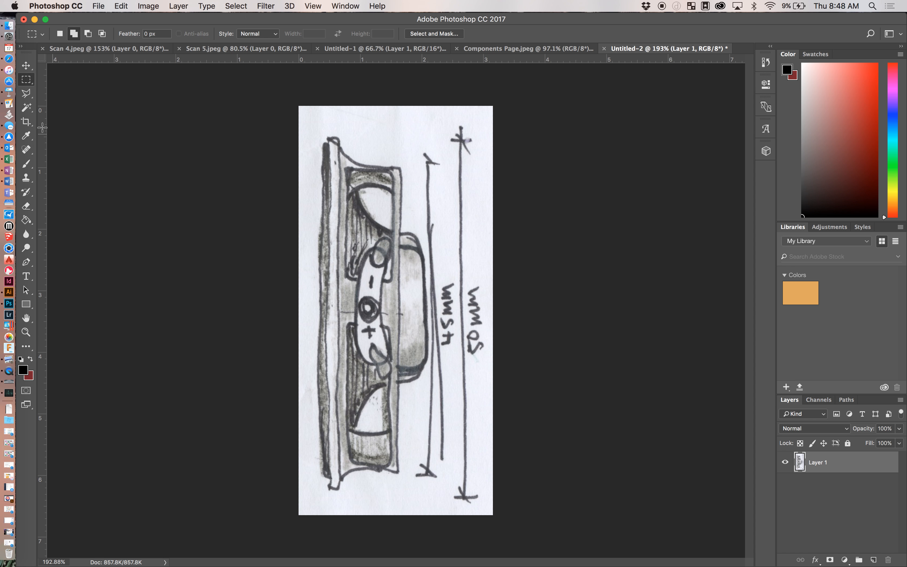
left_click(27, 93)
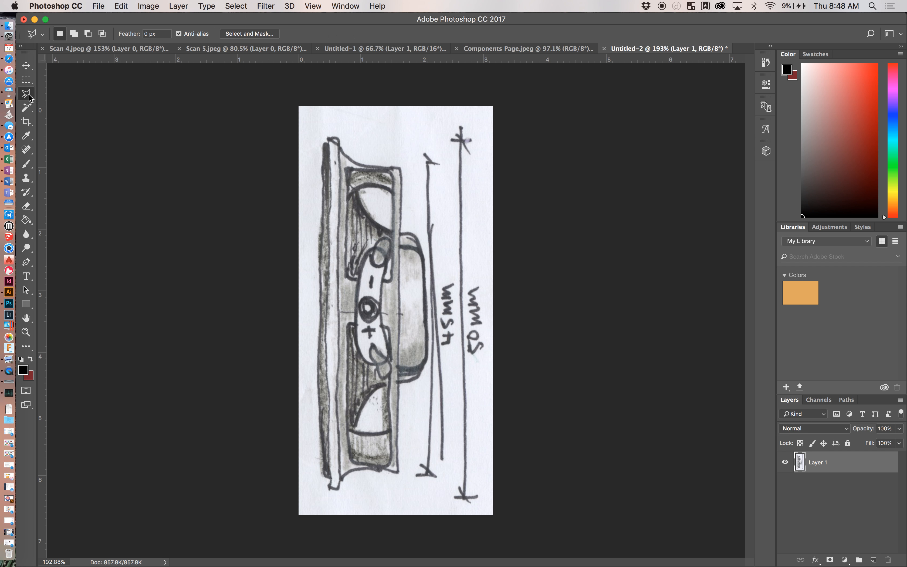
left_click(323, 144)
left_click(319, 261)
left_click(319, 370)
left_click(323, 473)
left_click(330, 479)
left_click(330, 488)
left_click(339, 491)
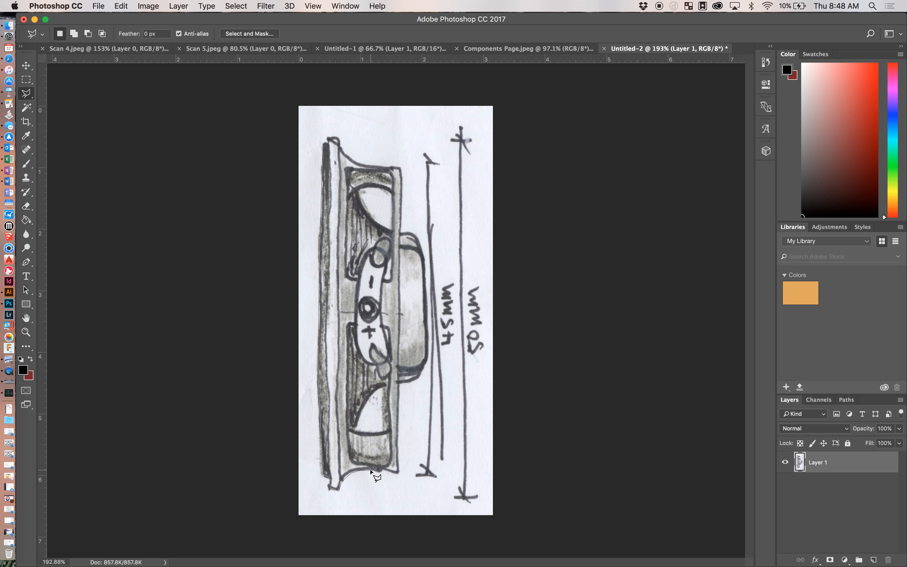
left_click(380, 473)
left_click(383, 472)
left_click(398, 473)
left_click(400, 385)
left_click(325, 145)
Step: Invert the contour selection and delete the paper and dimension lines surrounding the driver
key("Delete")
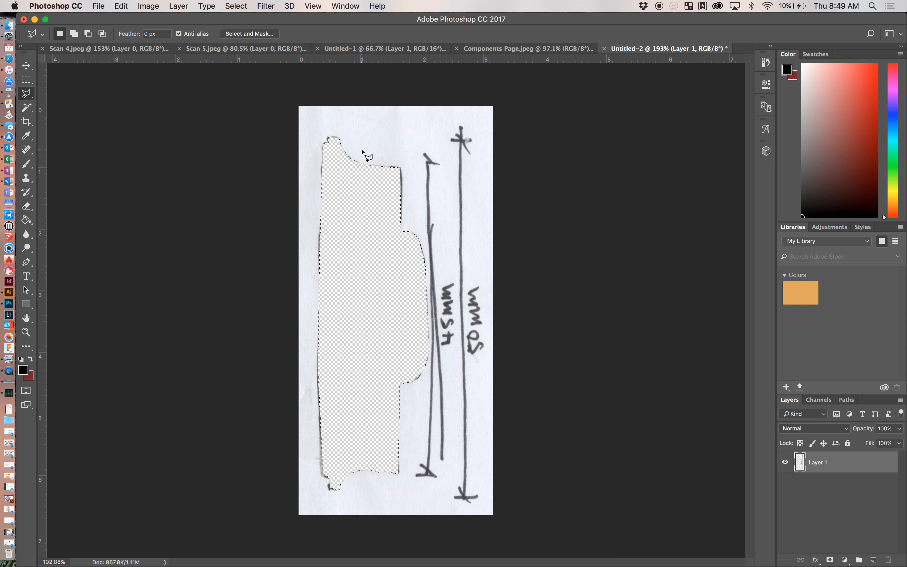
key("super+z")
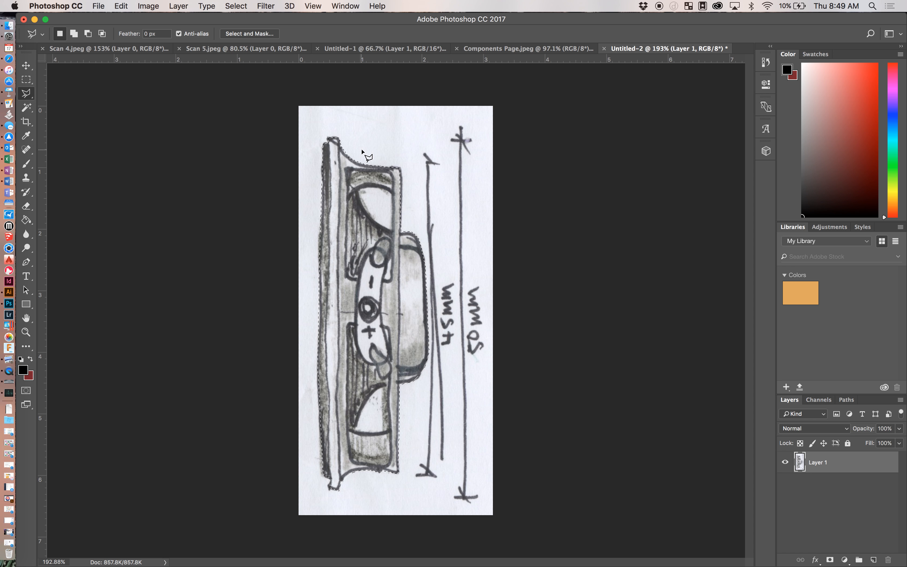
key("shift+super+i")
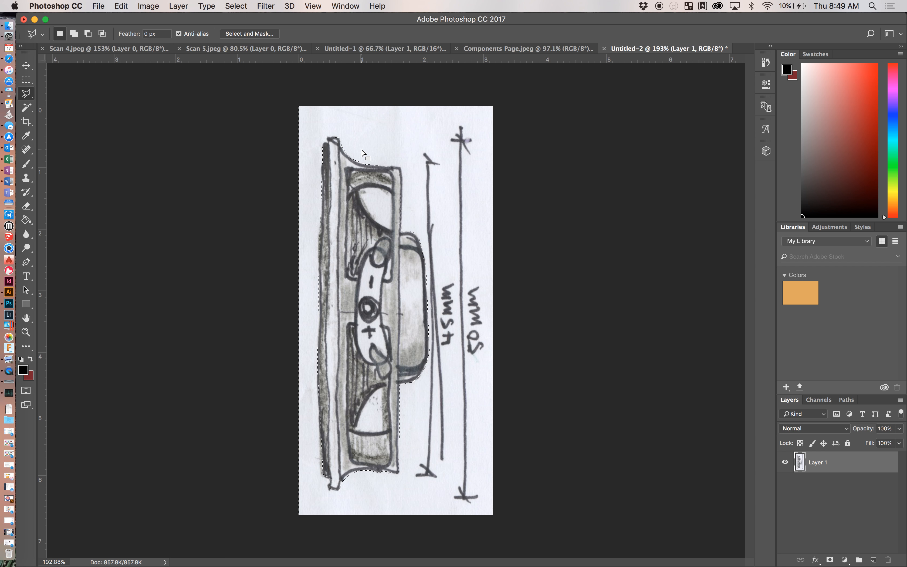
left_click(249, 5)
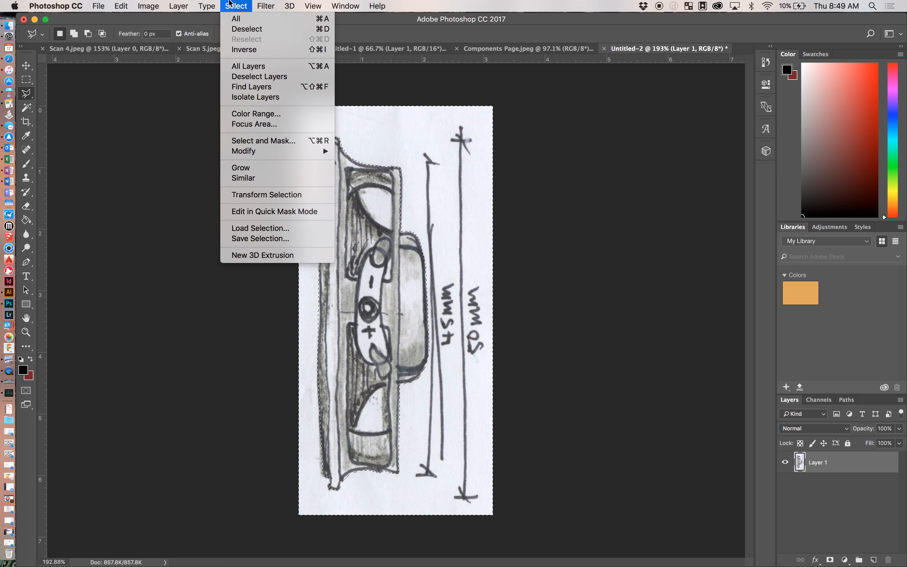
left_click(247, 5)
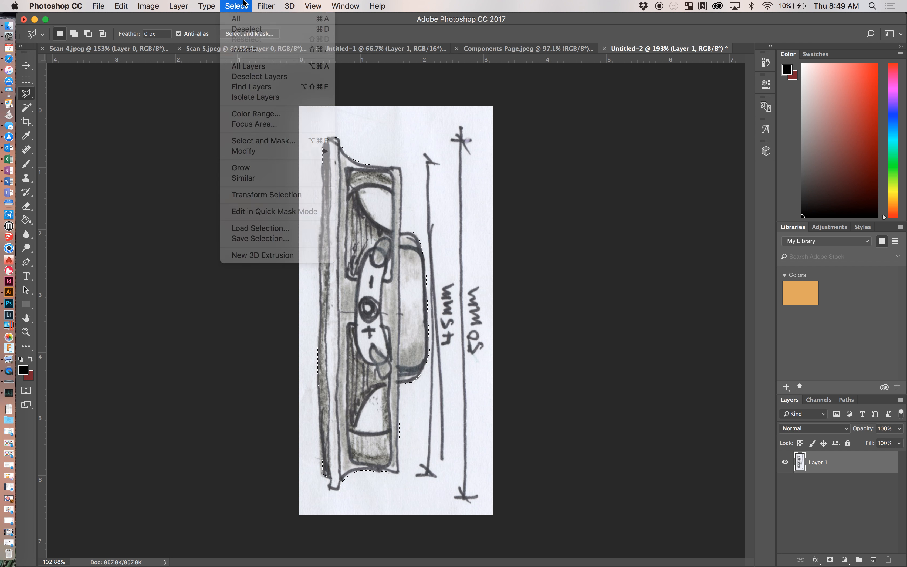
key("Delete")
key("super+d")
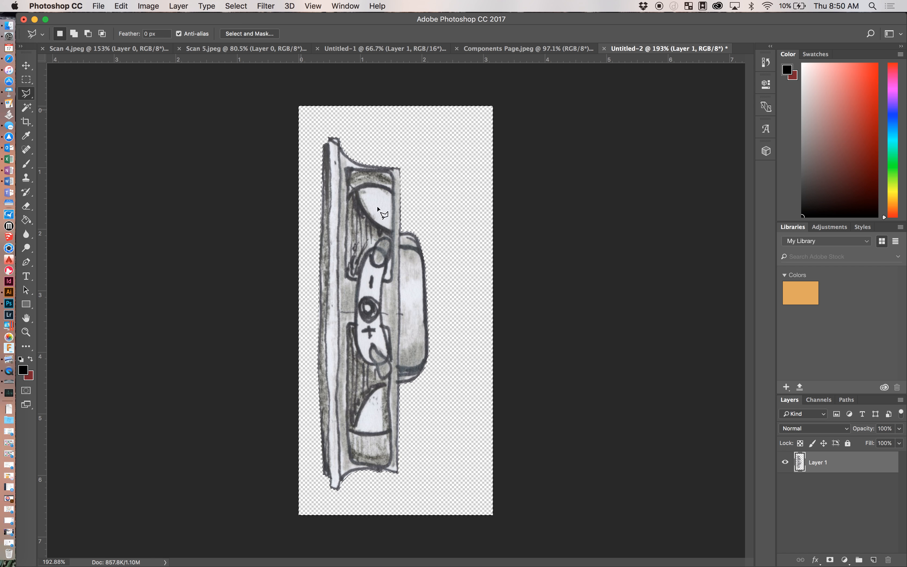
scroll(370, 195, "up", 1)
scroll(370, 194, "up", 5)
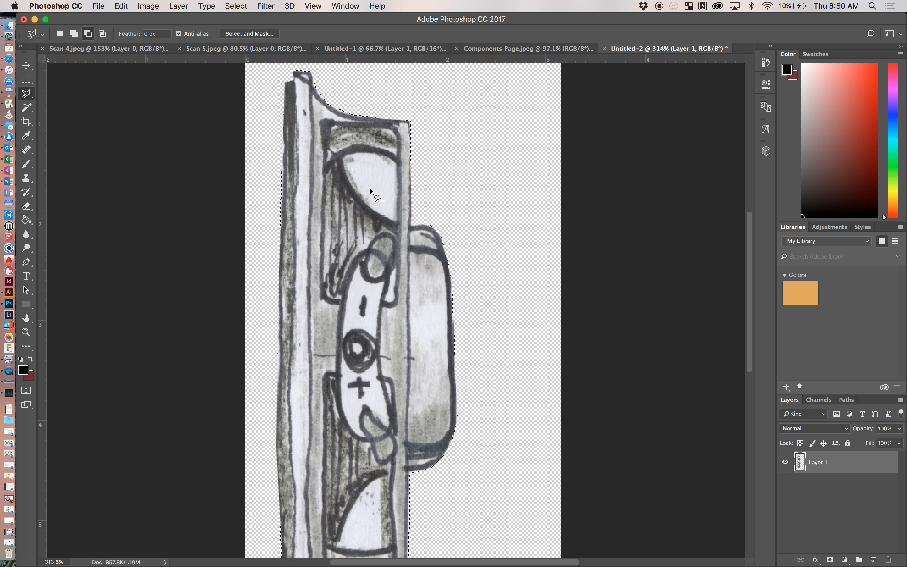
Step: Outline the white opening in the upper half of the driver with the Polygonal Lasso and delete its paper fill
left_click(343, 162)
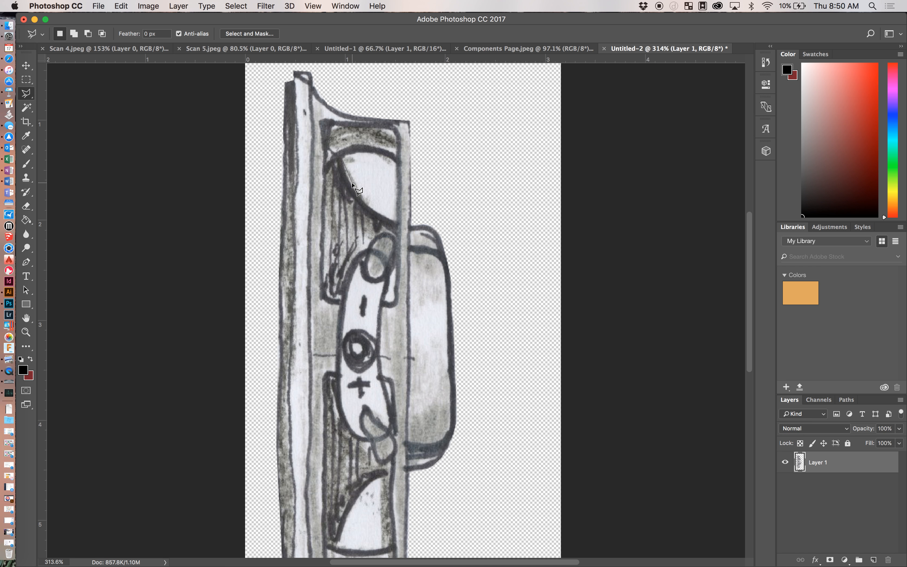
left_click(349, 181)
left_click(368, 204)
left_click(395, 221)
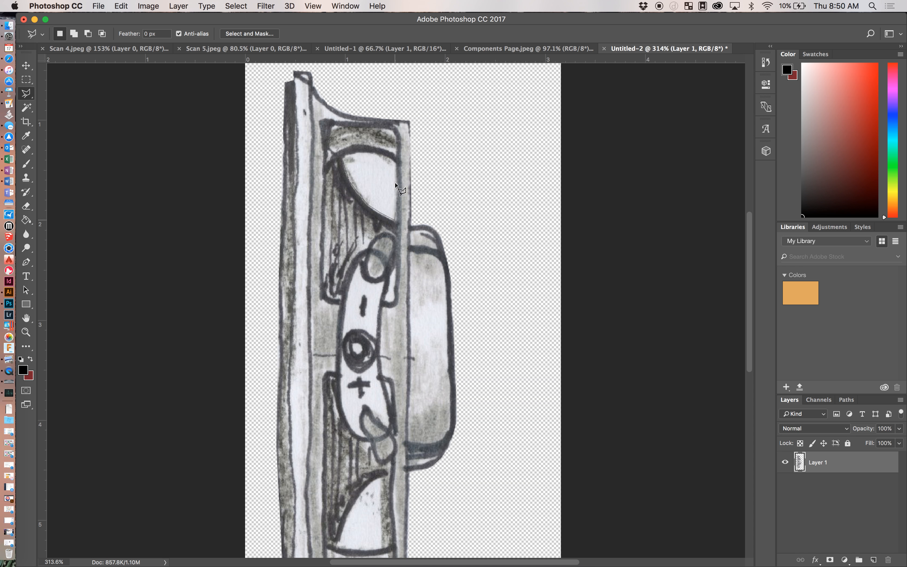
left_click(396, 164)
left_click(371, 154)
left_click(354, 154)
left_click(344, 162)
key("Delete")
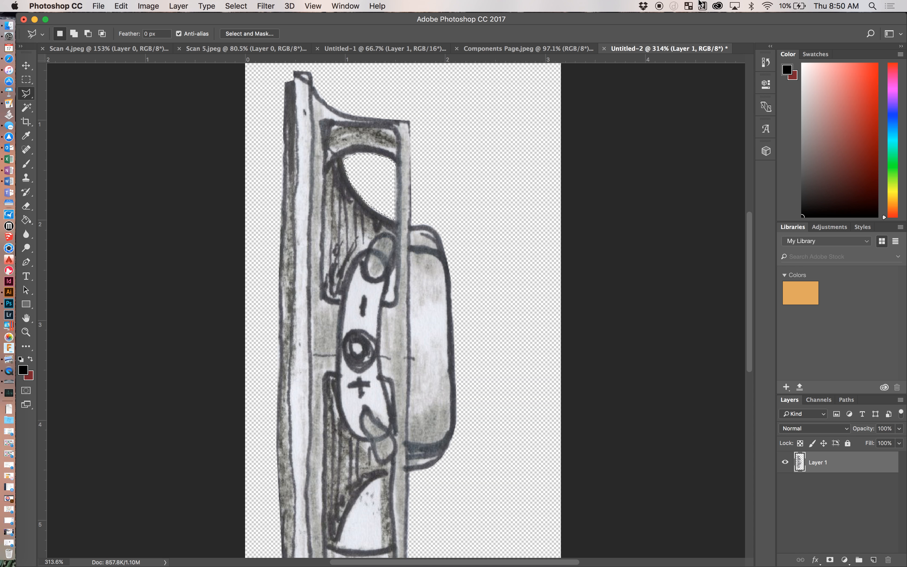
Step: Select the white opening in the lower half of the driver with the Magic Wand at tolerance 32, delete its fill and deselect
scroll(591, 202, "down", 3)
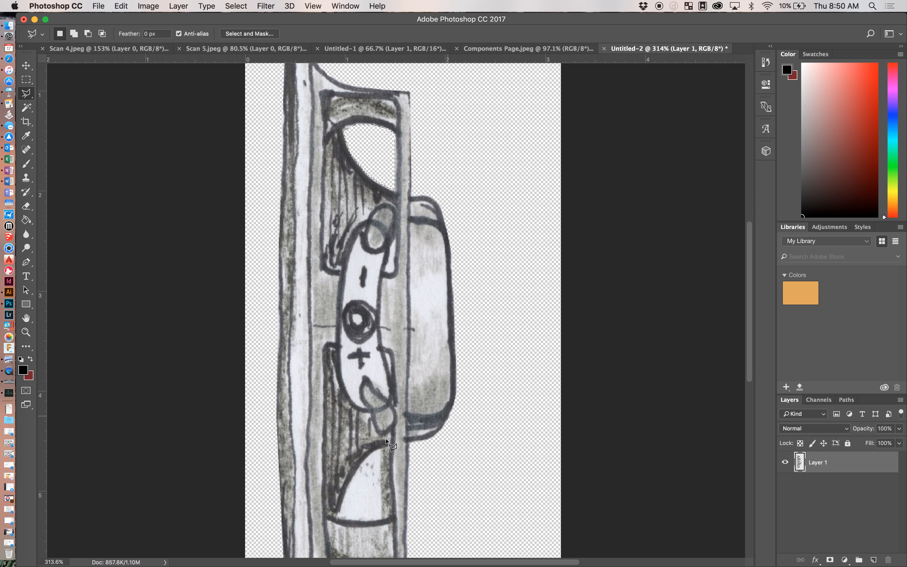
scroll(390, 444, "down", 15)
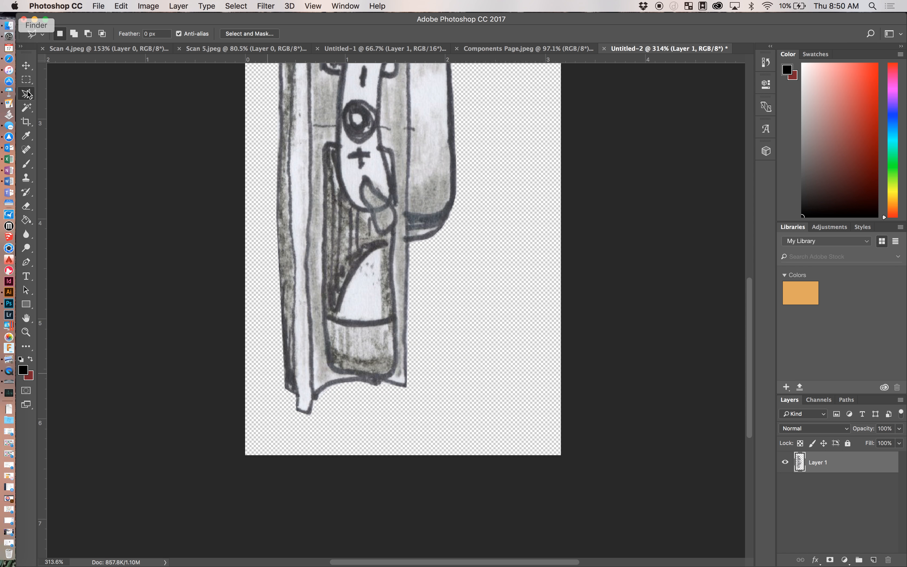
left_click(27, 108)
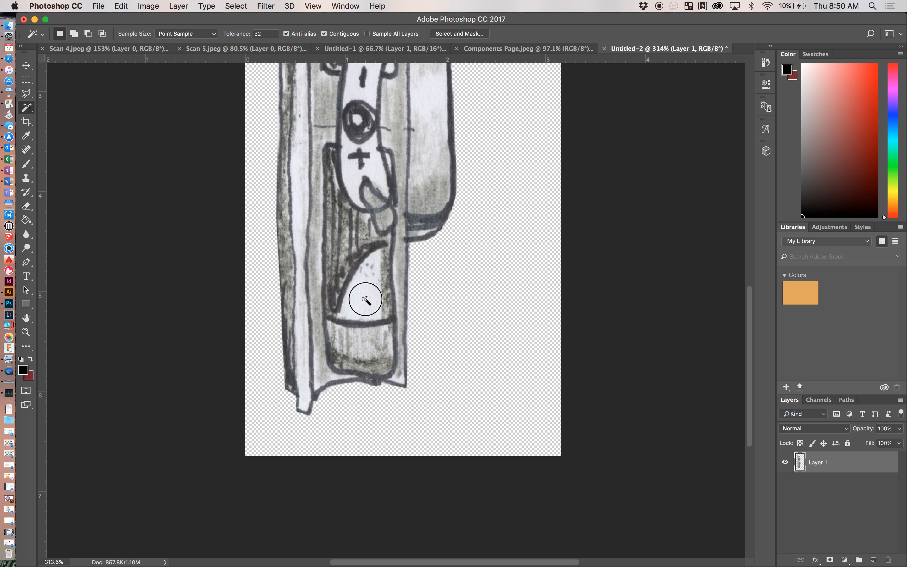
left_click(377, 298)
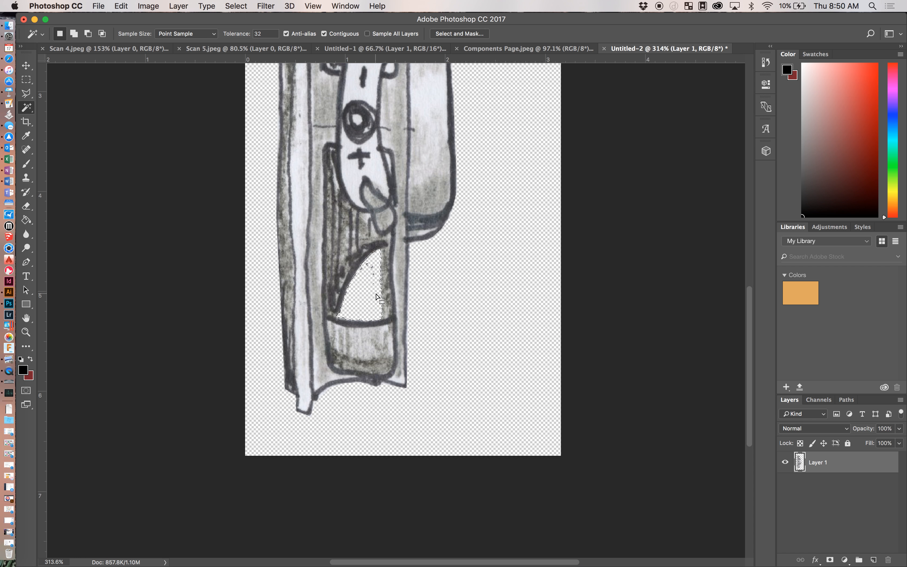
key("super+d")
Step: Erase the leftover grey specks inside the lower opening with the 13 px Eraser
scroll(375, 282, "up", 2)
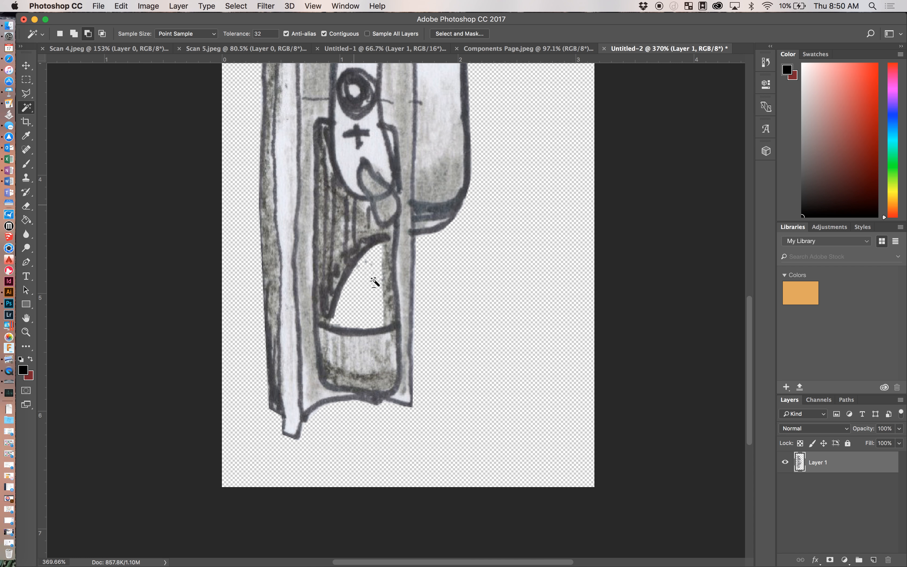
scroll(374, 281, "up", 15)
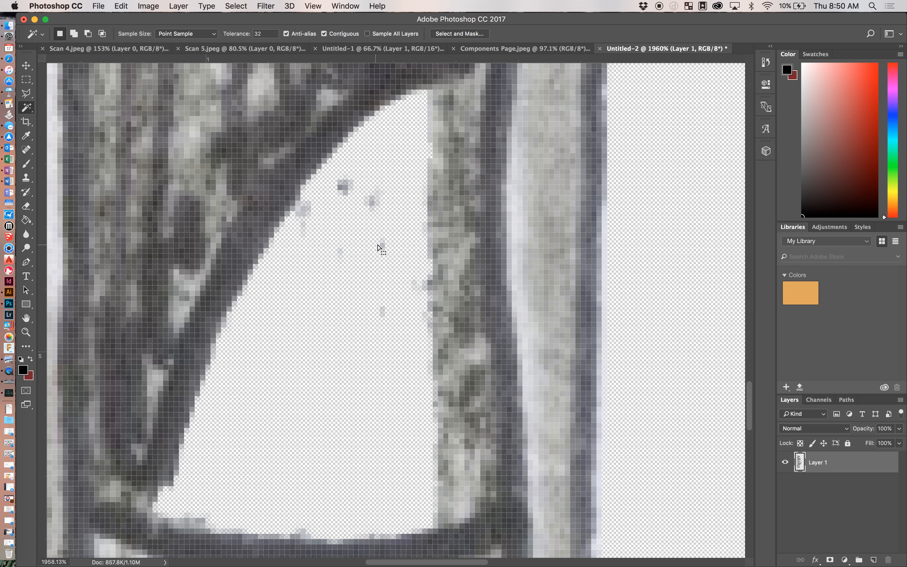
left_click(379, 247)
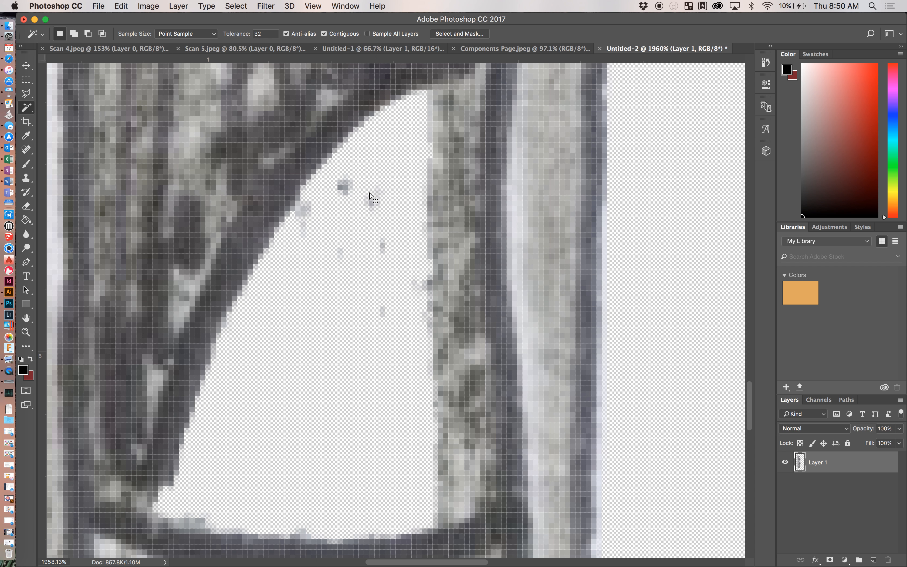
left_click(27, 81)
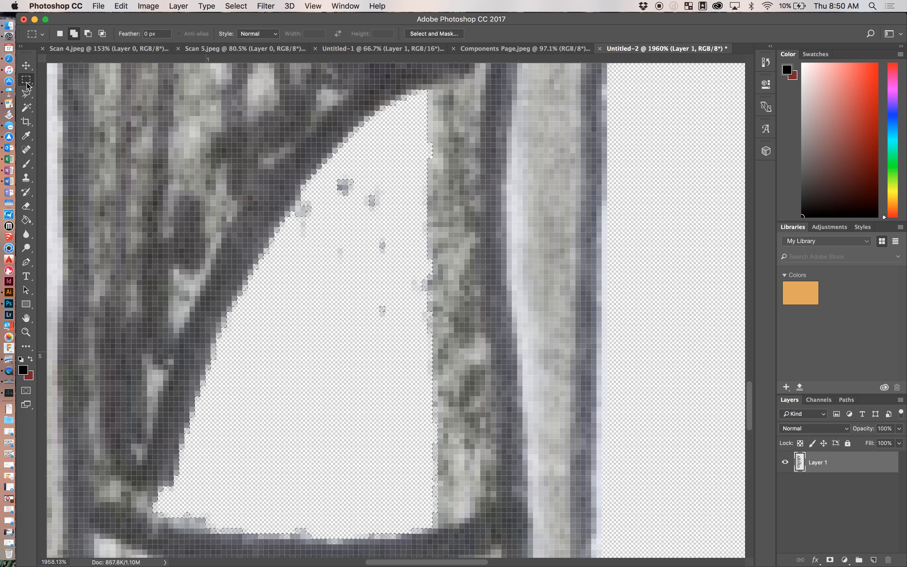
left_click(352, 262)
left_click(27, 206)
mouse_move(385, 242)
left_mouse_down()
mouse_move(377, 219)
mouse_move(355, 226)
mouse_move(357, 199)
mouse_move(351, 224)
mouse_move(341, 233)
mouse_move(326, 229)
mouse_move(373, 307)
mouse_move(377, 342)
mouse_move(379, 286)
left_mouse_up()
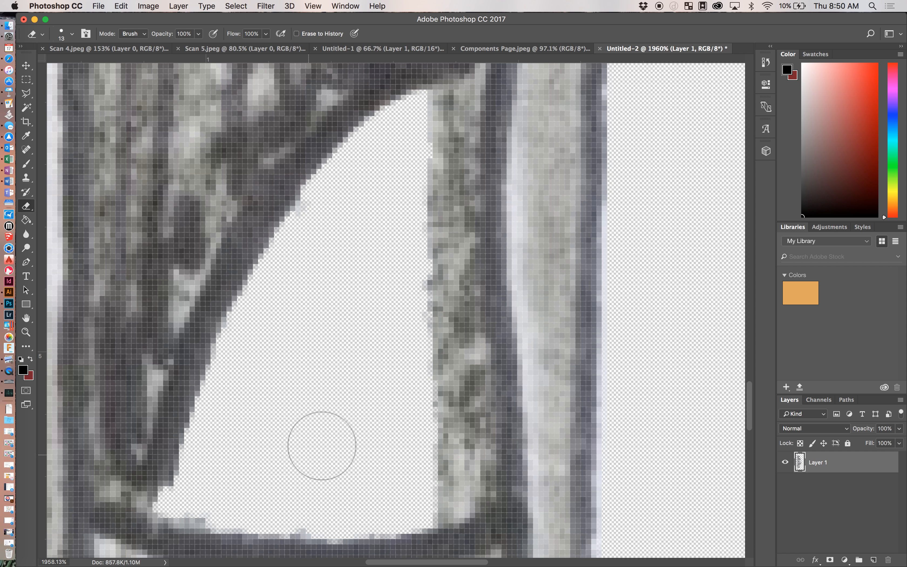
scroll(330, 431, "down", 10)
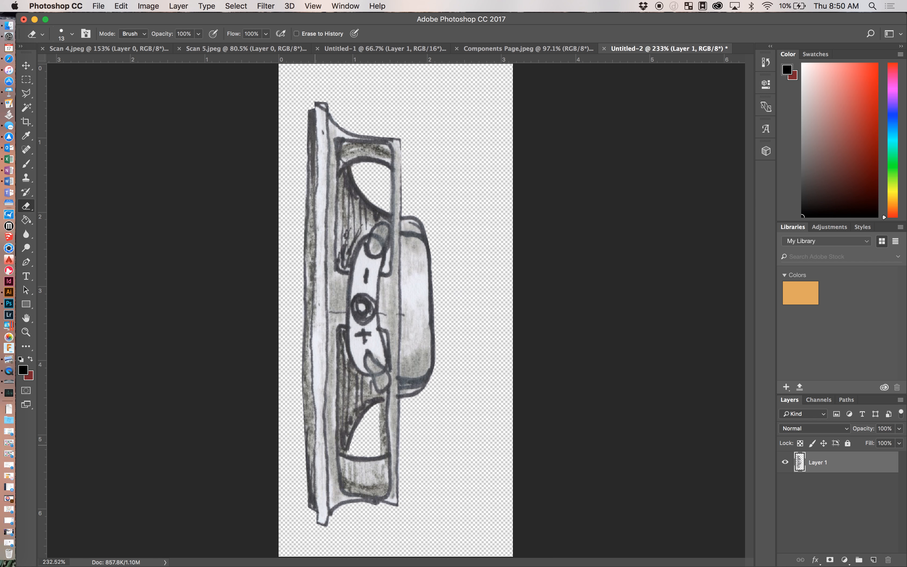
scroll(324, 446, "up", 1)
scroll(317, 445, "up", 1)
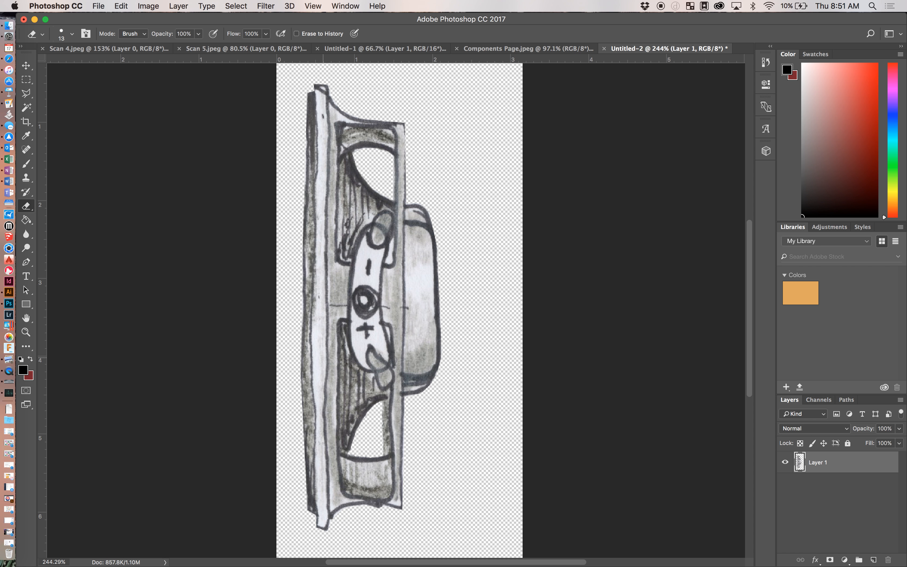
scroll(749, 340, "down", 3)
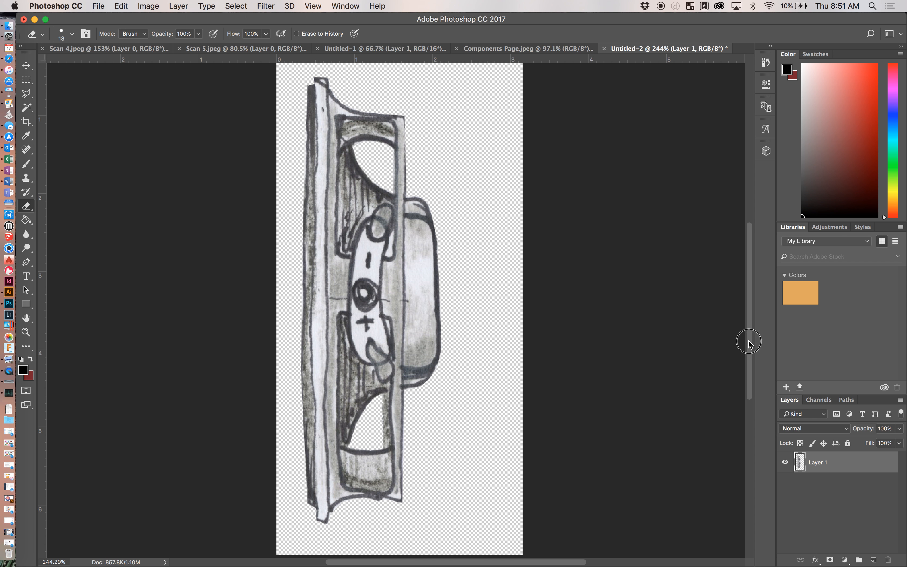
scroll(751, 342, "up", 1)
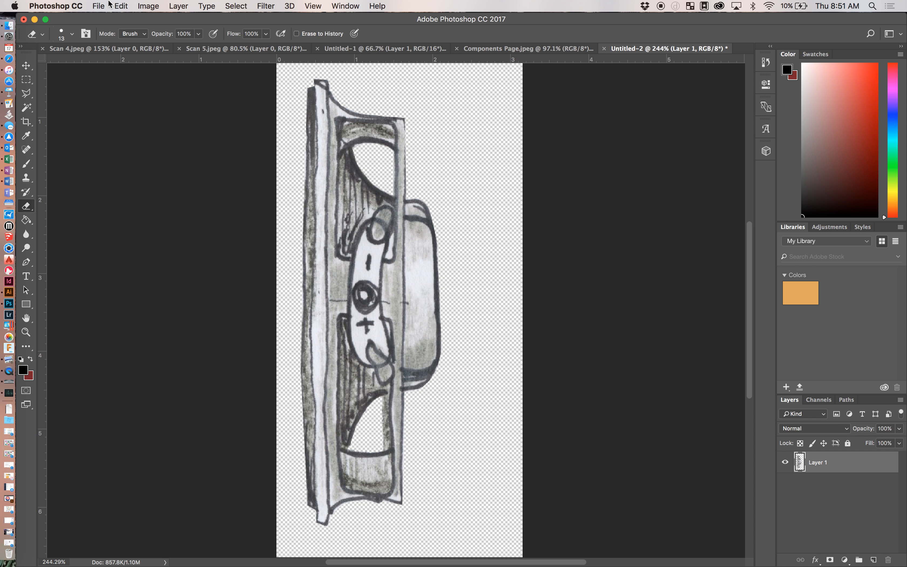
Step: Start saving the cutout under the name Speaker and create a new Desktop folder named Componenets for it
left_click(100, 6)
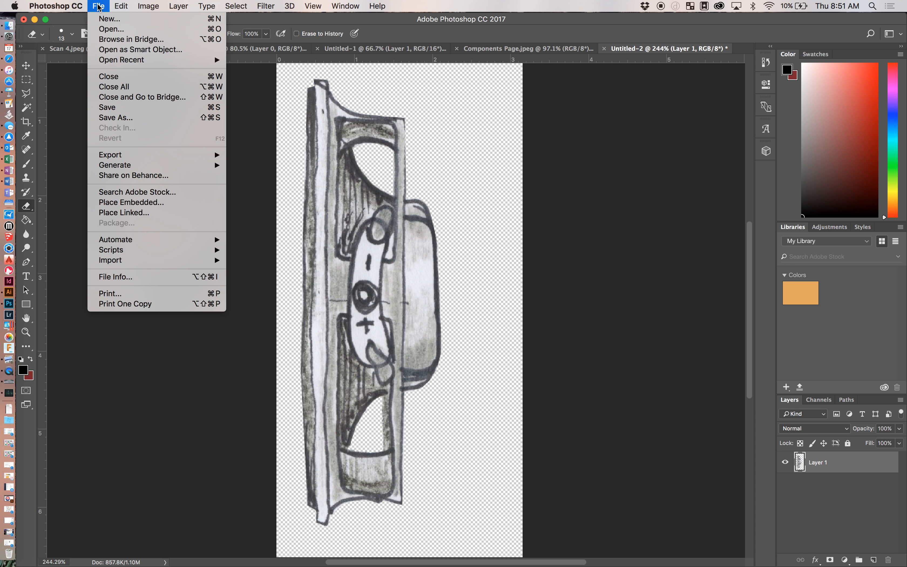
left_click(109, 118)
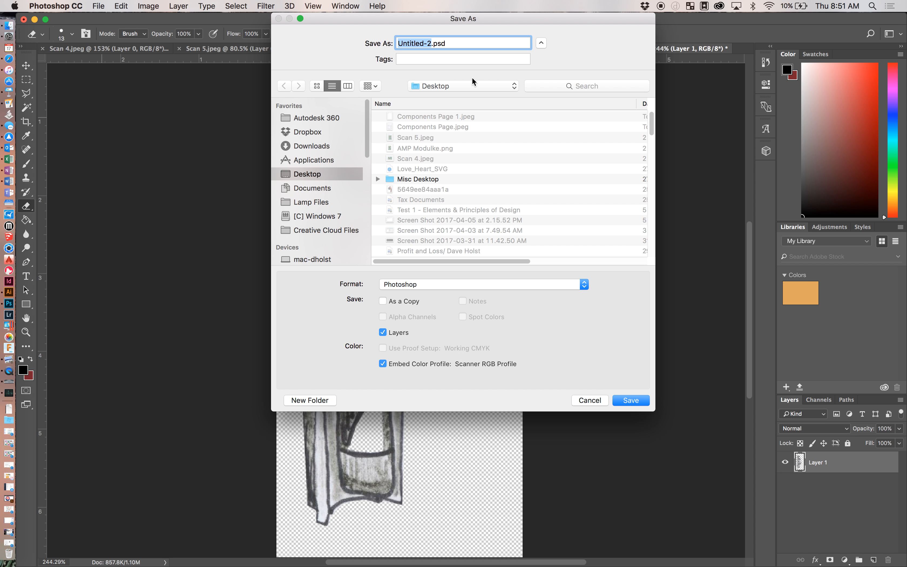
type("Speaker")
left_click(296, 401)
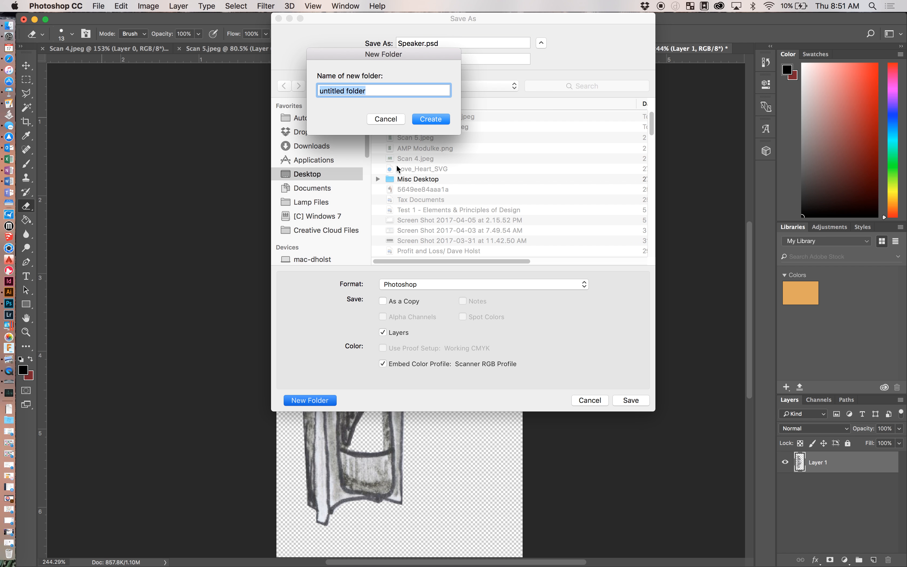
type("Componenets")
key("Return")
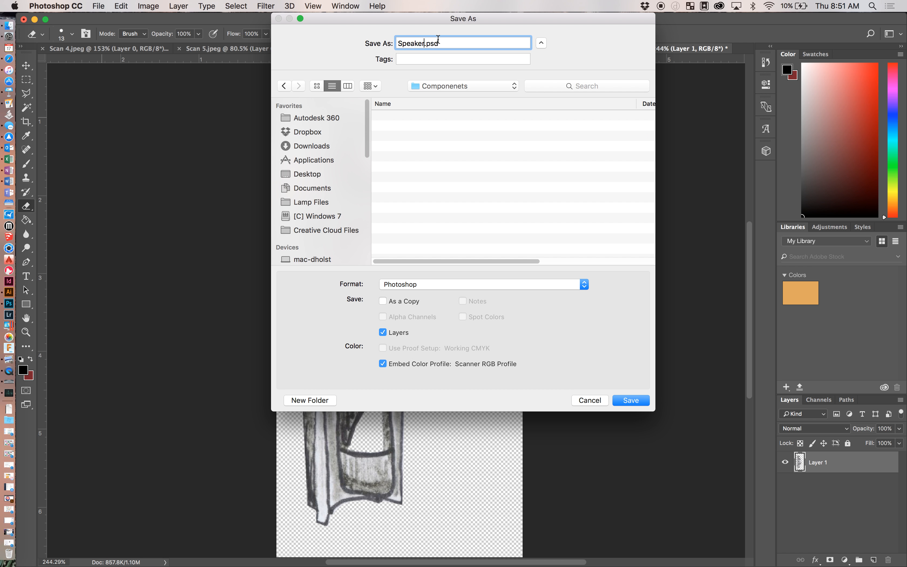
Step: Save Speaker in PNG format with None / Fast compression and no interlacing
left_click(409, 286)
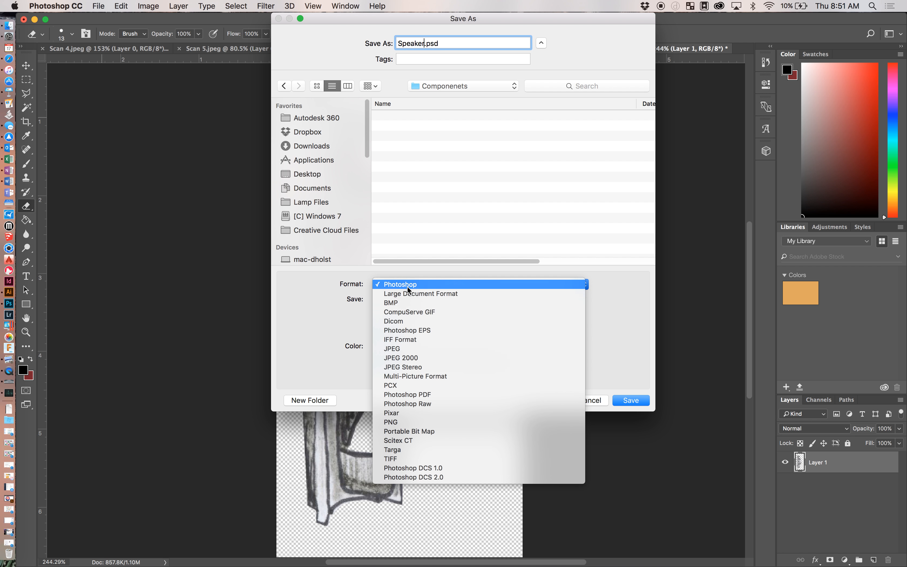
left_click(423, 422)
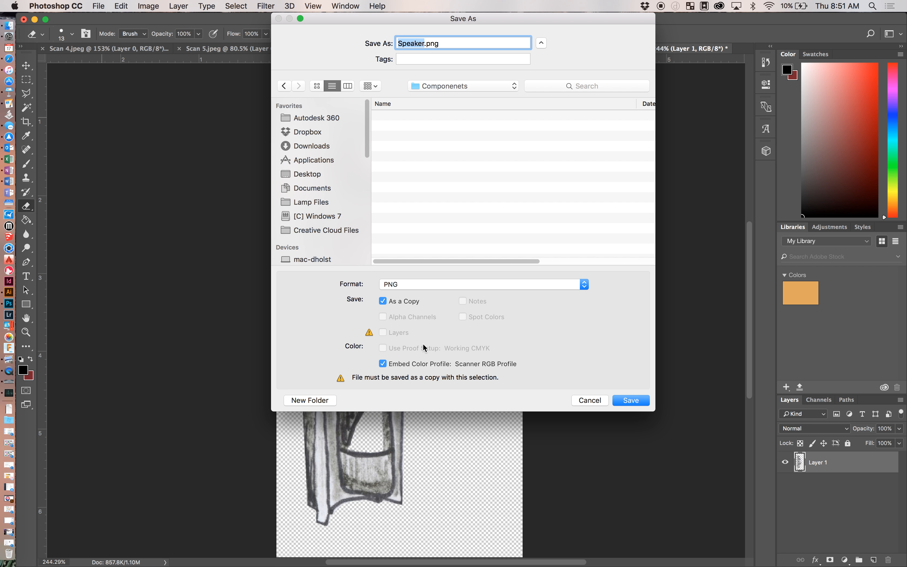
left_click(635, 402)
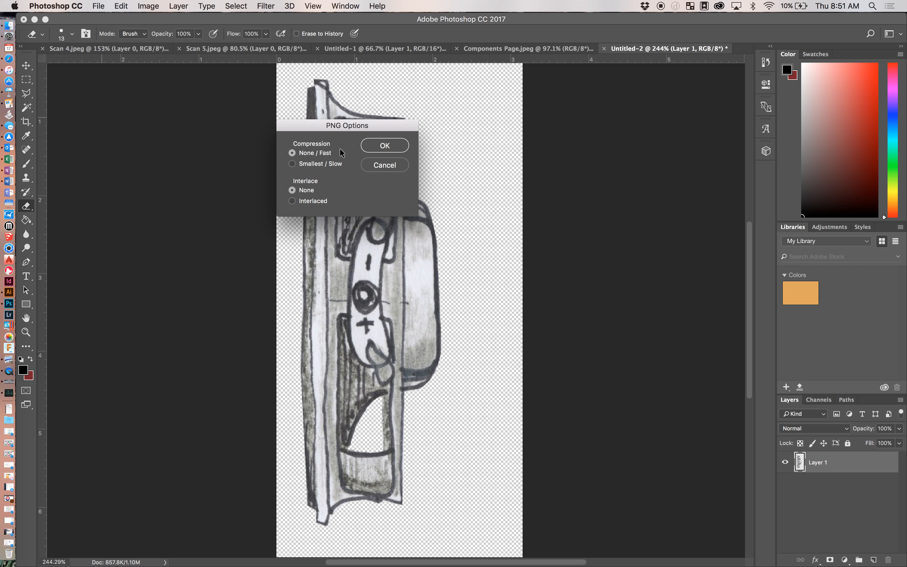
left_click(382, 145)
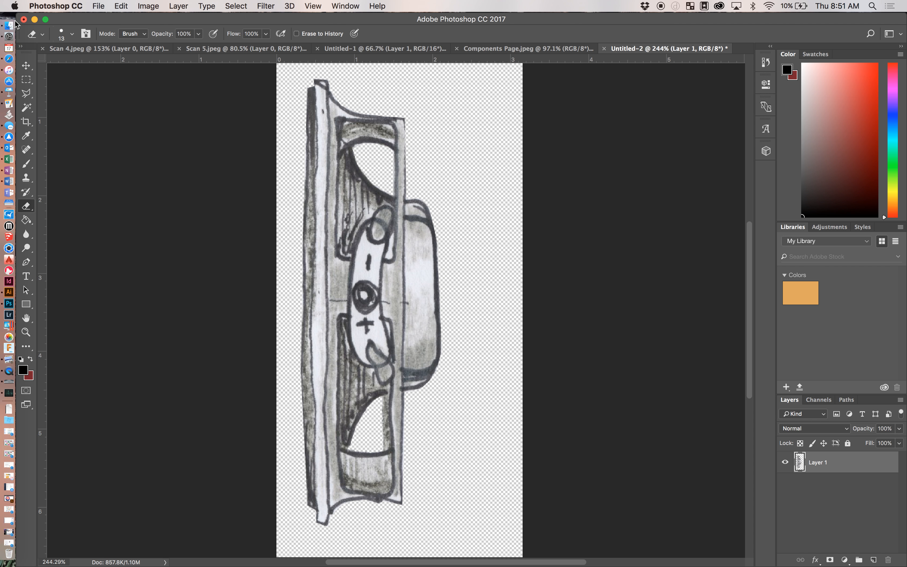
Step: Switch to Pages and open the document "components layout example" from the ATAR Design - Yr 11 folder
left_click(10, 104)
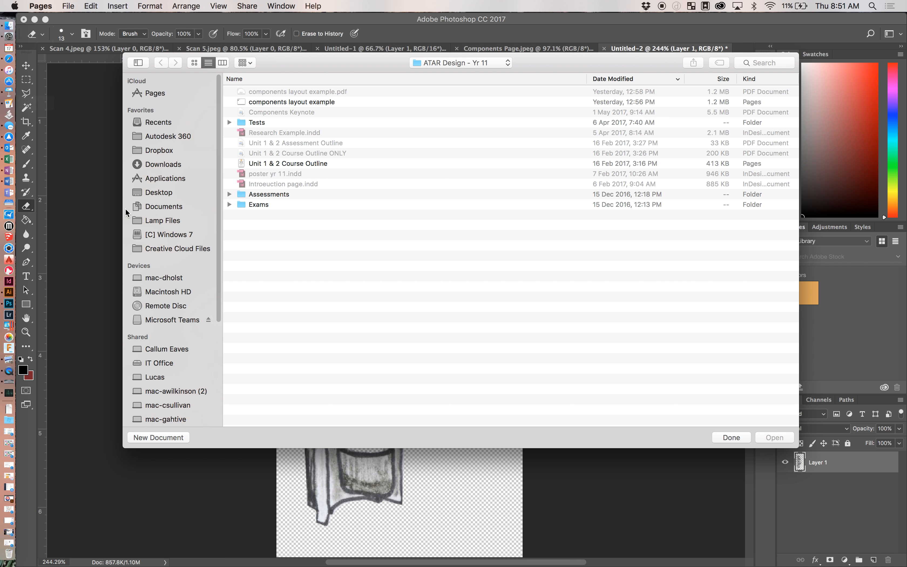
key("ctrl+Right")
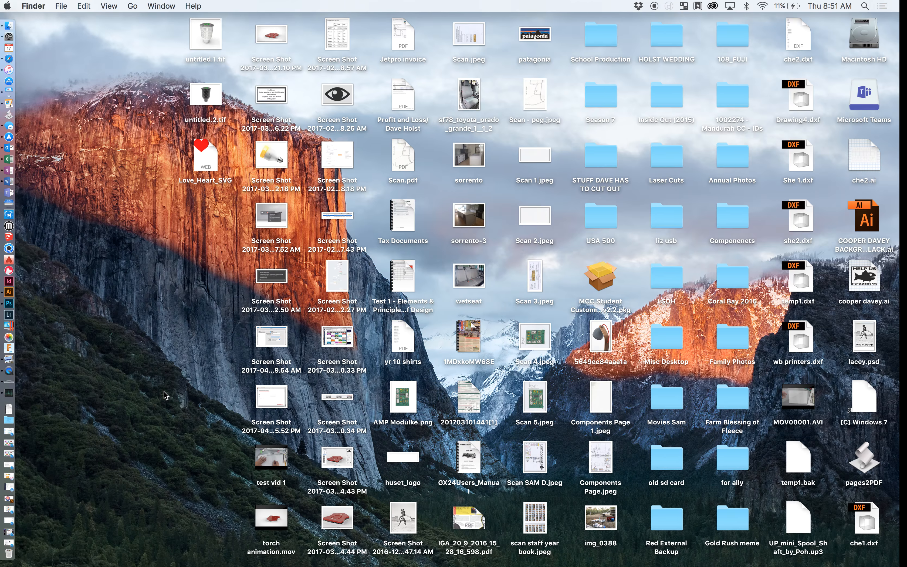
key("ctrl+Left")
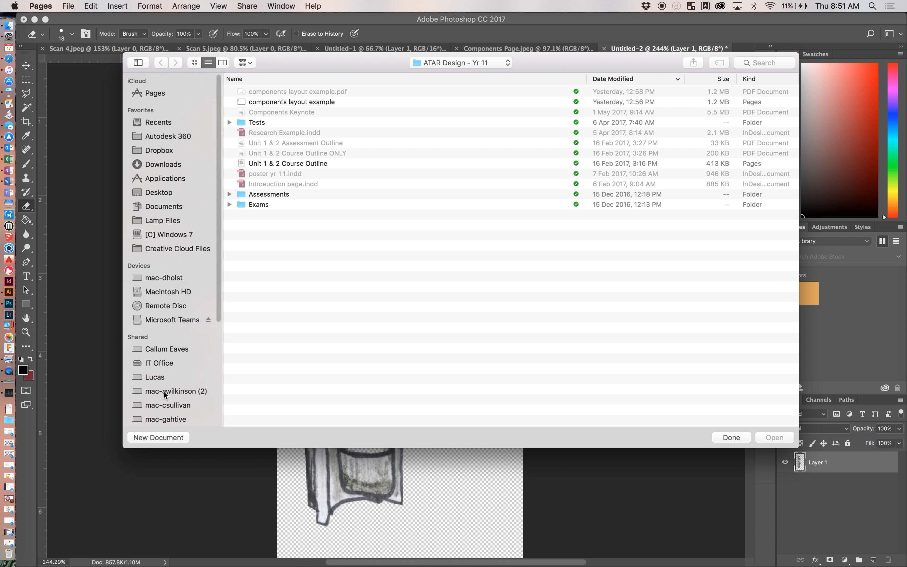
key("ctrl+Up")
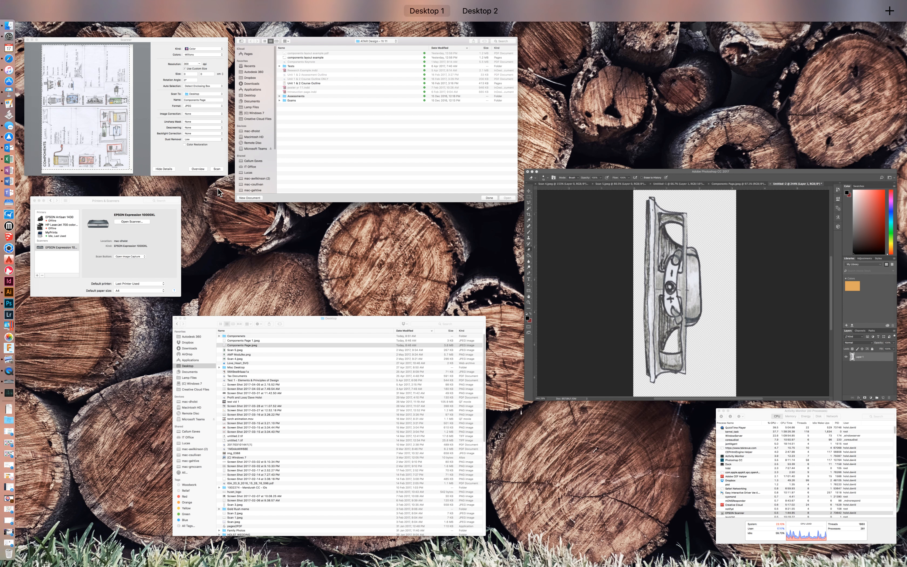
left_click(272, 262)
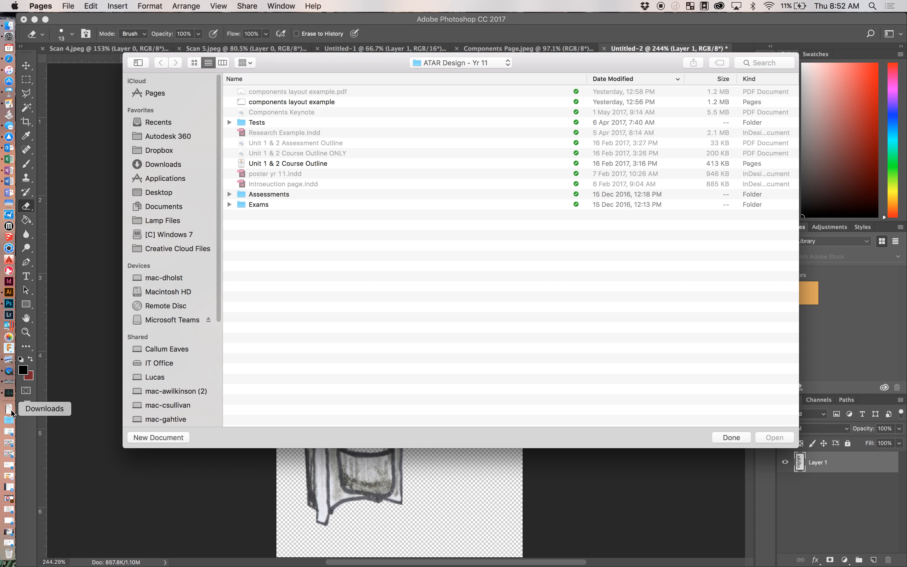
left_click_drag(316, 71, 299, 82)
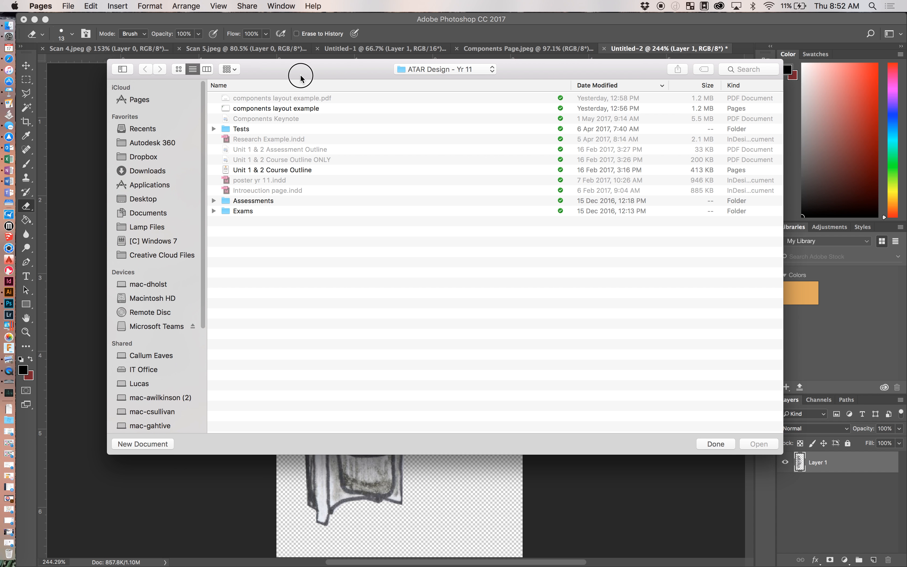
double_click(299, 113)
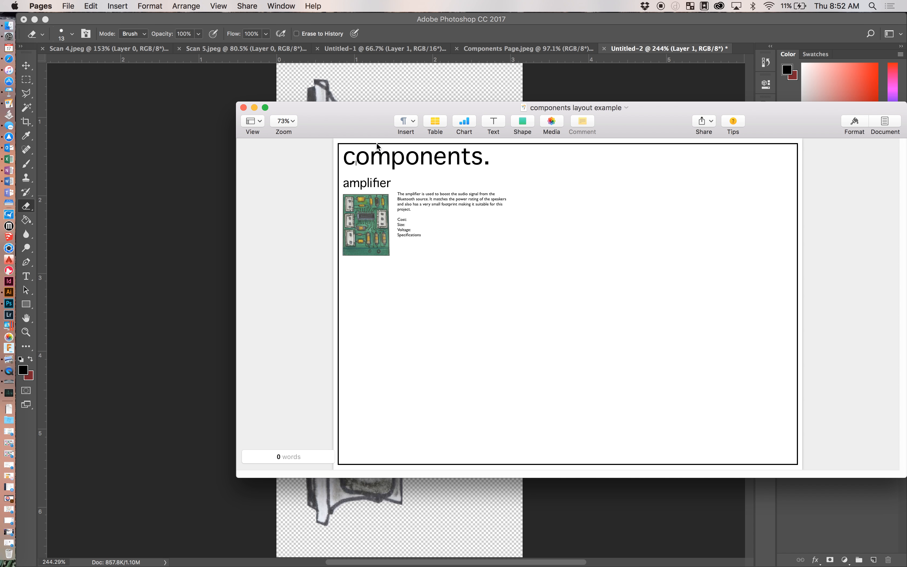
Step: Reposition and enlarge the layout document's window, and select the text box with the amplifier description
left_click_drag(355, 115, 206, 65)
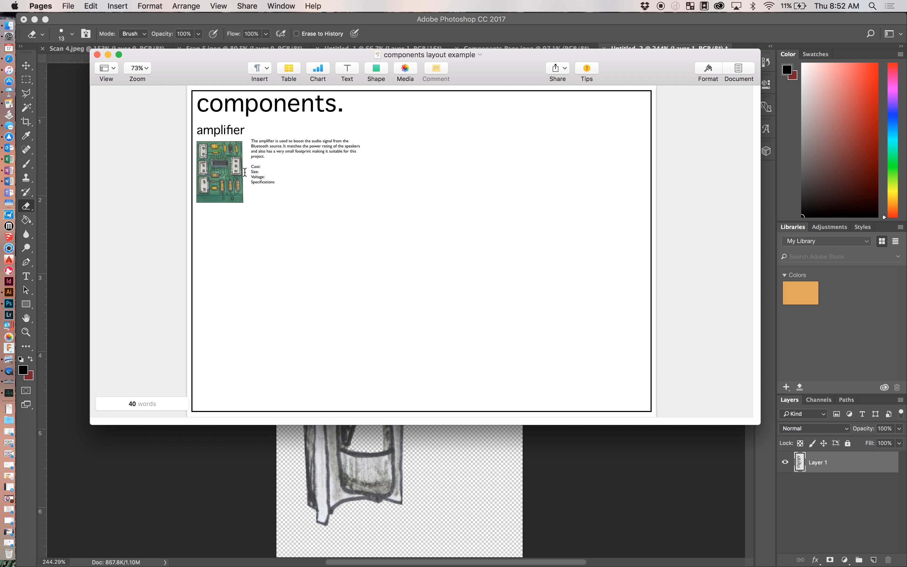
left_click(119, 55)
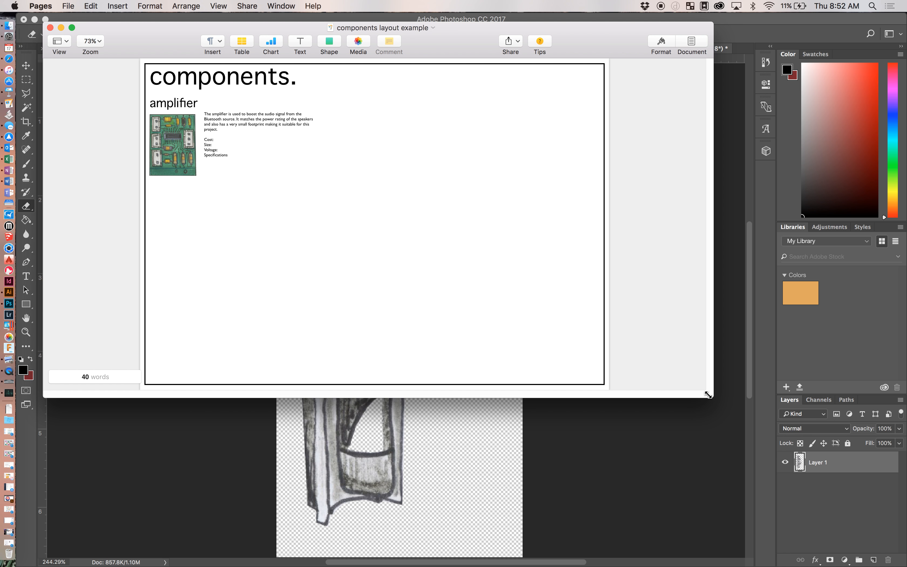
left_click_drag(707, 395, 865, 536)
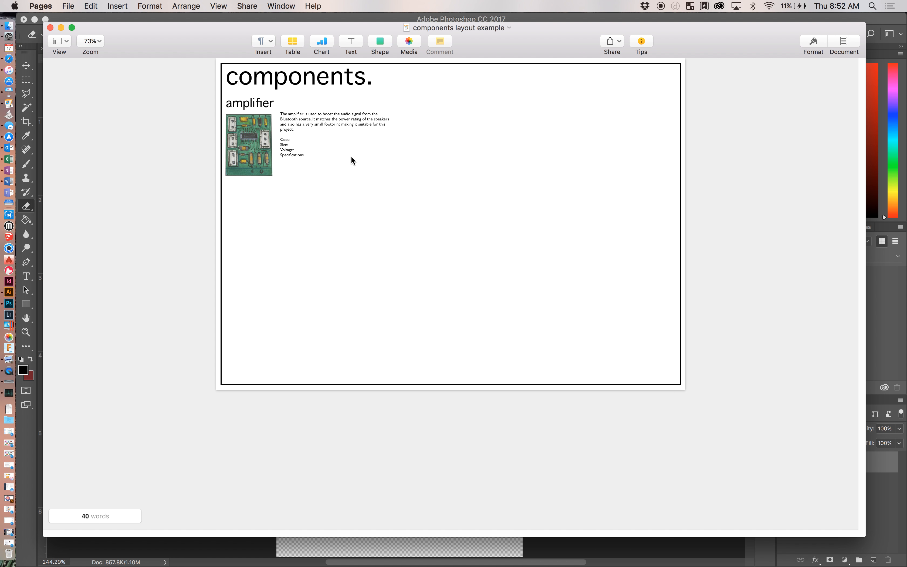
left_click(317, 129)
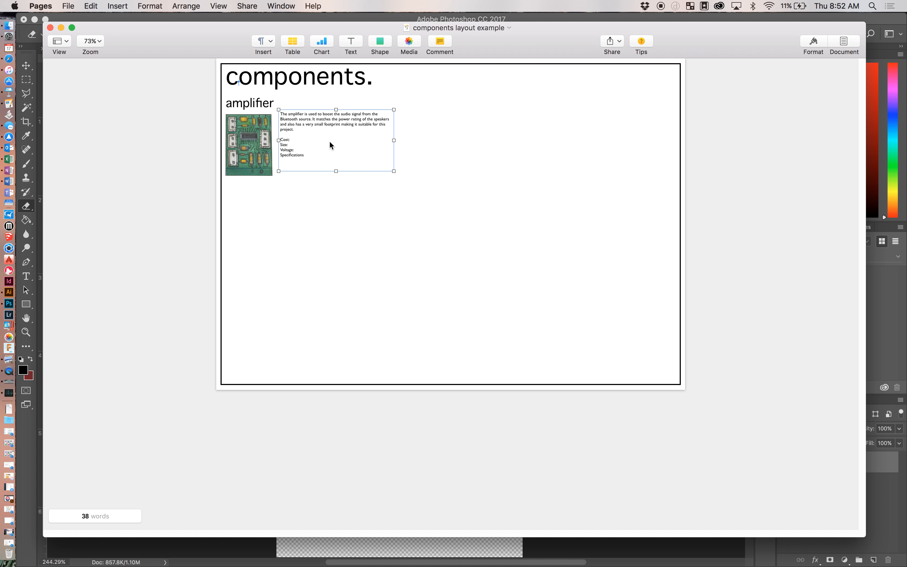
Step: Deselect the amplifier text box, switch to Finder and open the Componenets folder on the Desktop
left_click(472, 147)
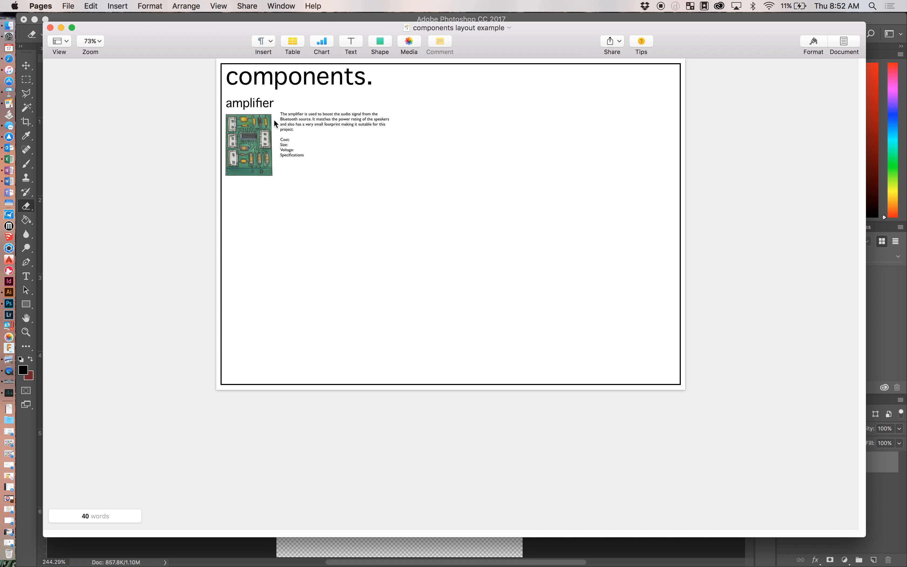
scroll(307, 58, "up", 3)
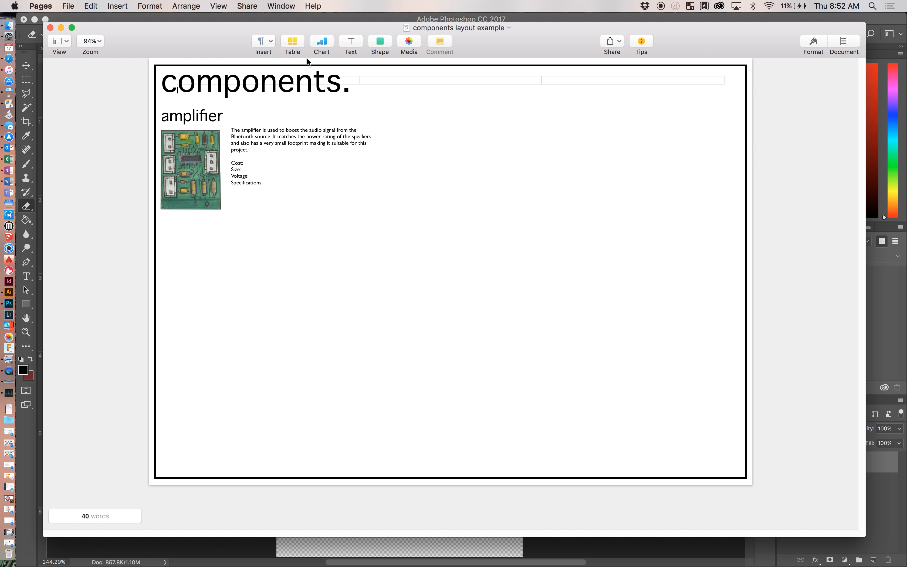
left_click(12, 26)
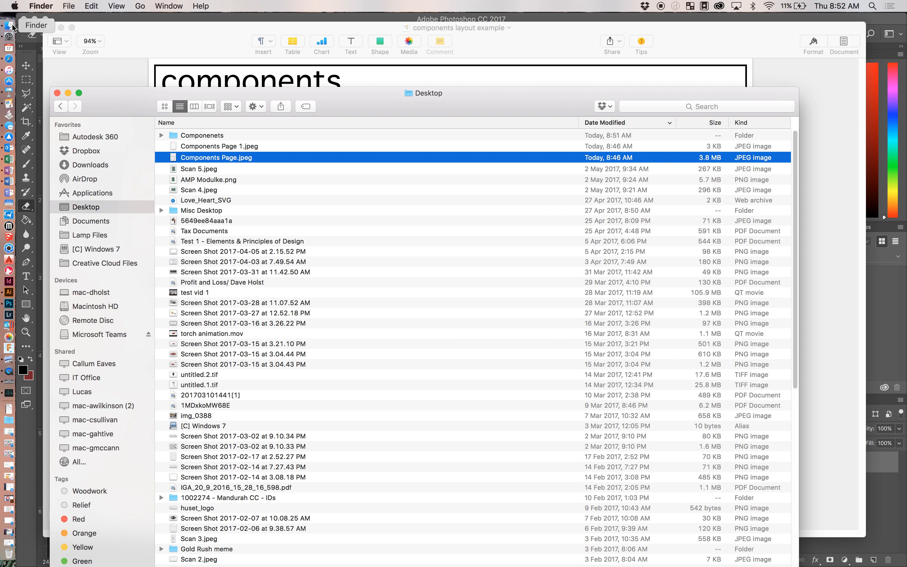
left_click_drag(334, 107, 440, 204)
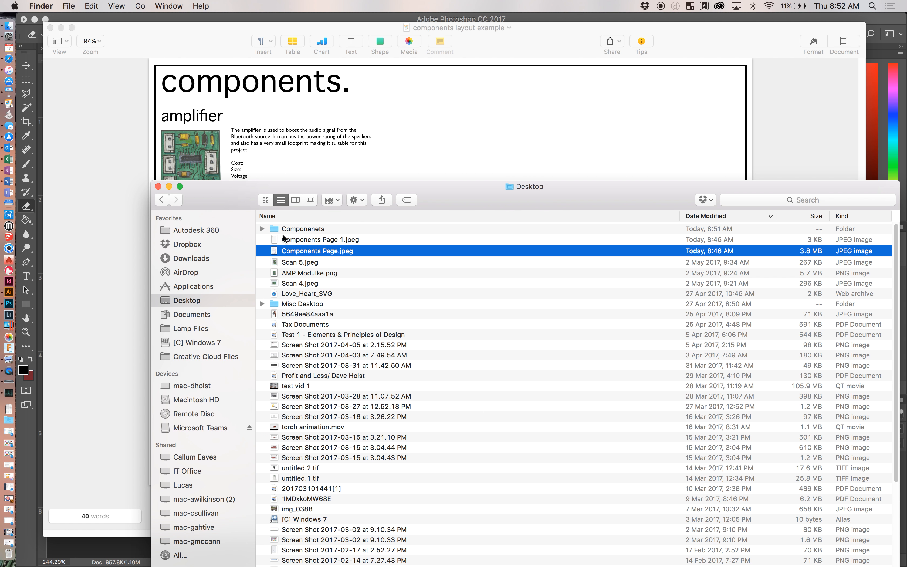
double_click(310, 228)
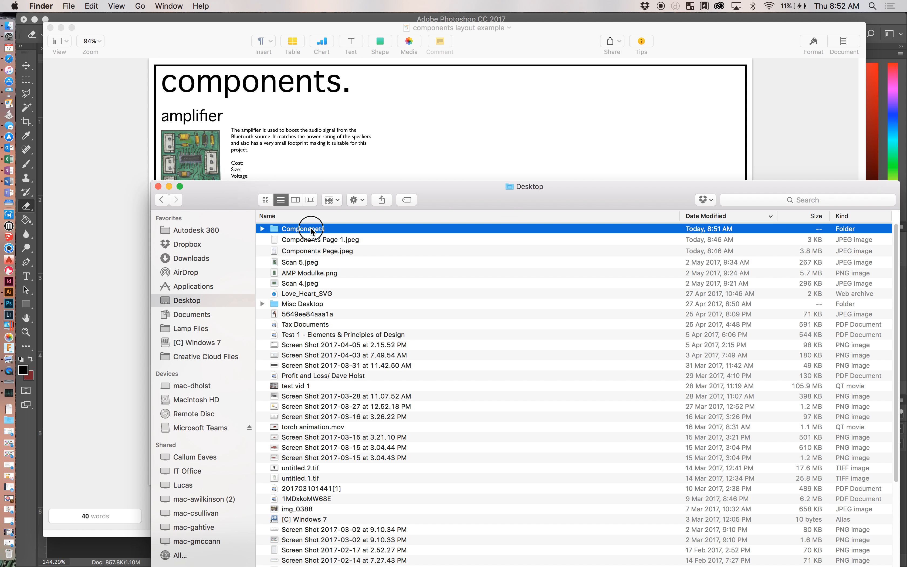
Step: Bring the Speaker image from the folder into the Pages layout and place it beside the amplifier description
left_click(300, 229)
left_click_drag(299, 229, 506, 141)
left_click(507, 141)
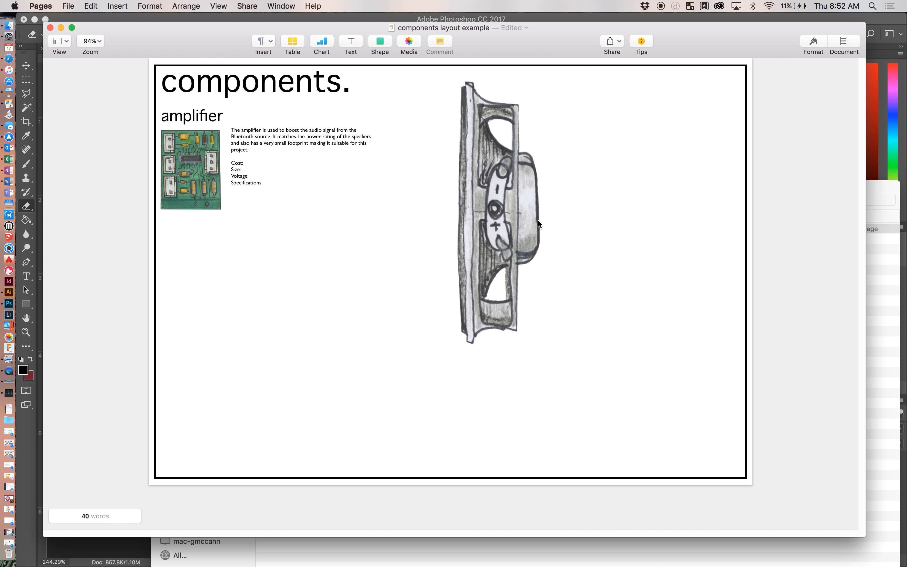
left_click_drag(522, 217, 469, 215)
Step: Set the speaker image's text wrap to None
left_click(852, 47)
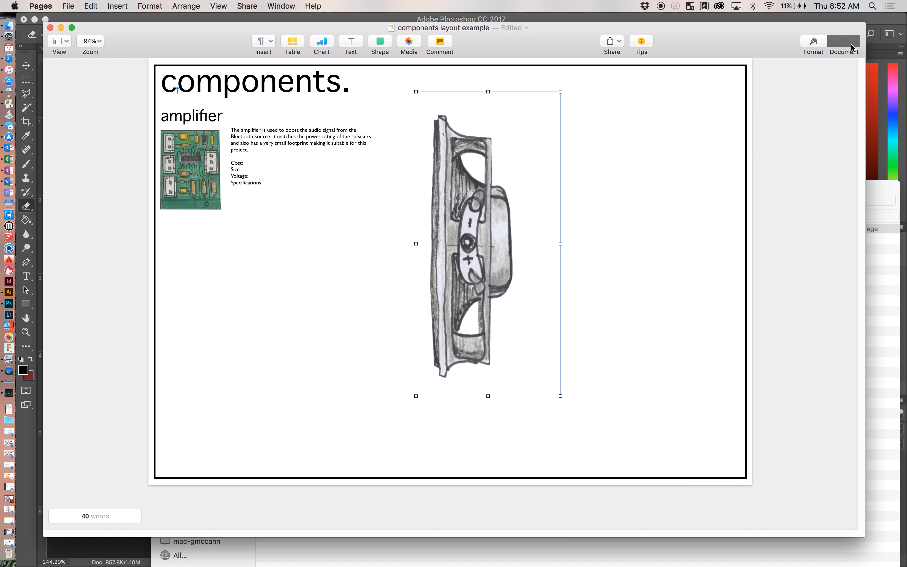
left_click(821, 68)
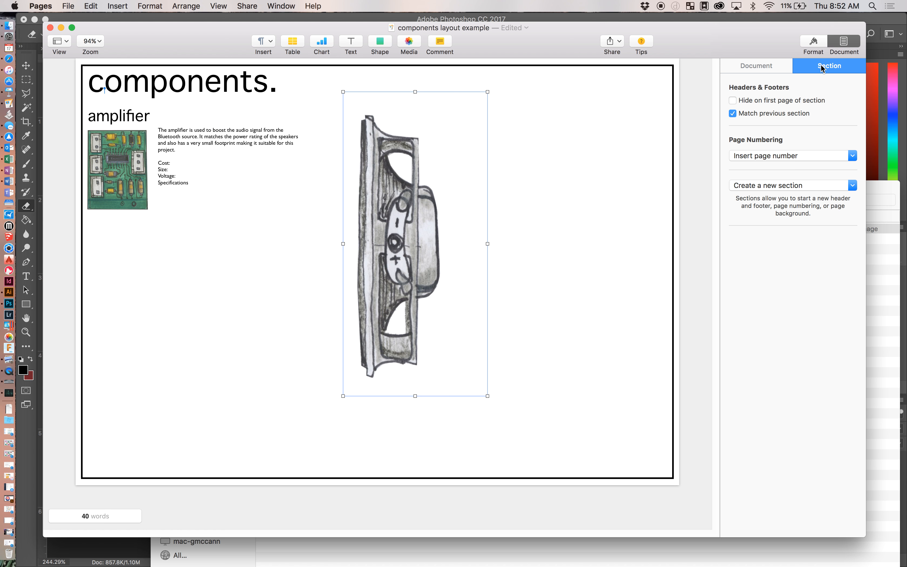
left_click(823, 47)
left_click(840, 69)
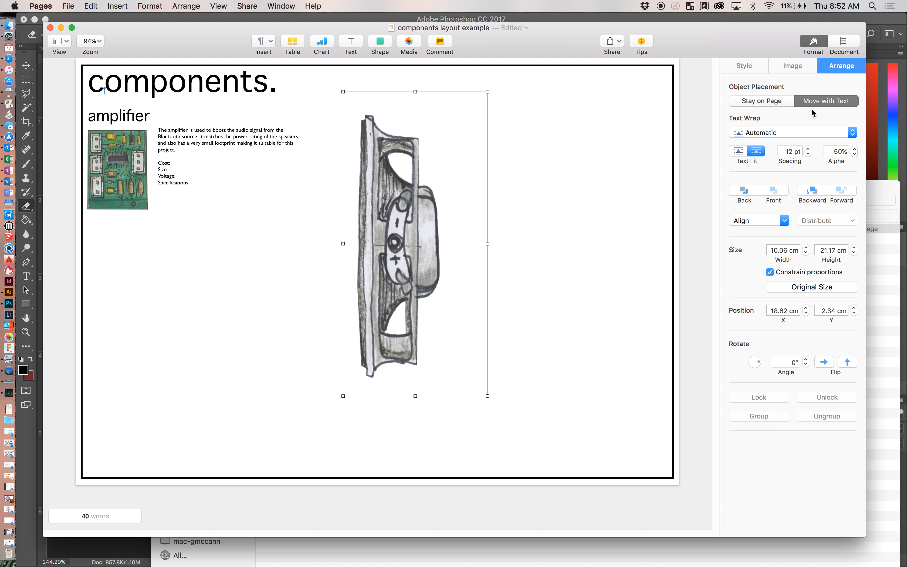
left_click(799, 133)
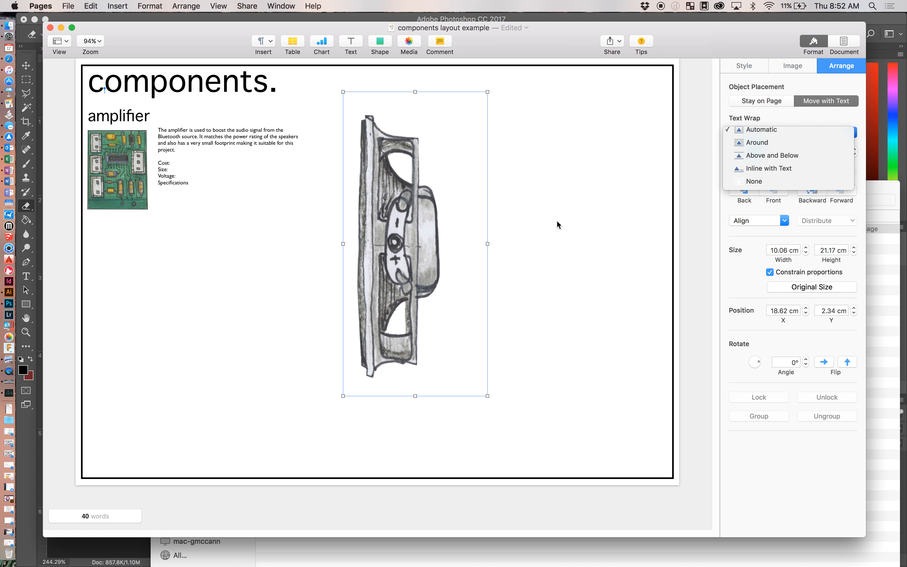
left_click(755, 181)
Step: Scale the speaker image down to about 4.45 × 9.35 cm and place it below the amplifier picture
left_click_drag(373, 247, 349, 282)
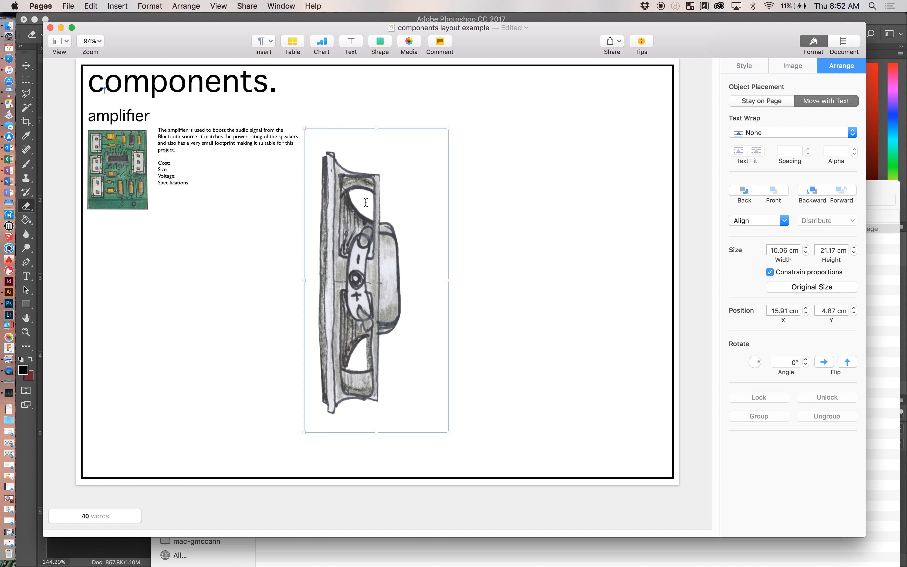
left_click_drag(449, 128, 366, 294)
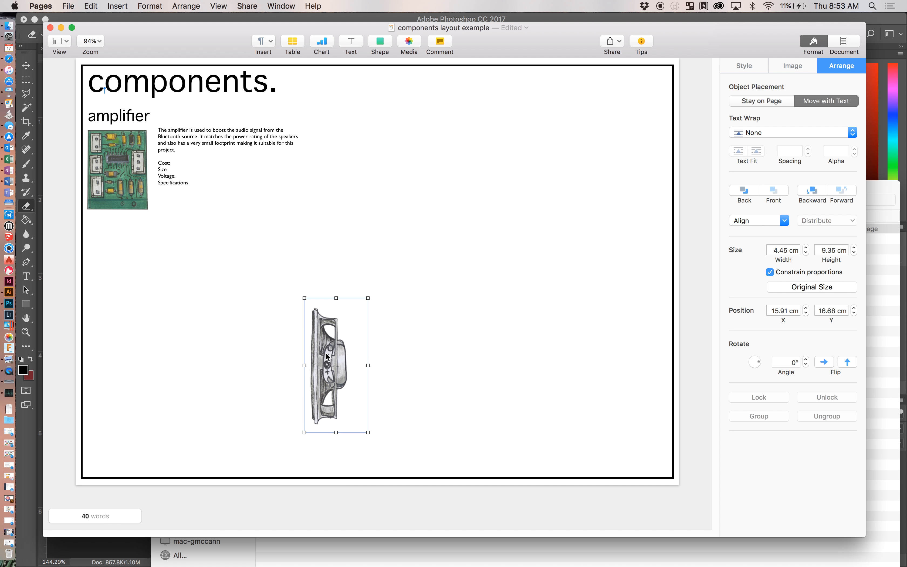
left_click_drag(307, 348, 118, 291)
left_click(278, 272)
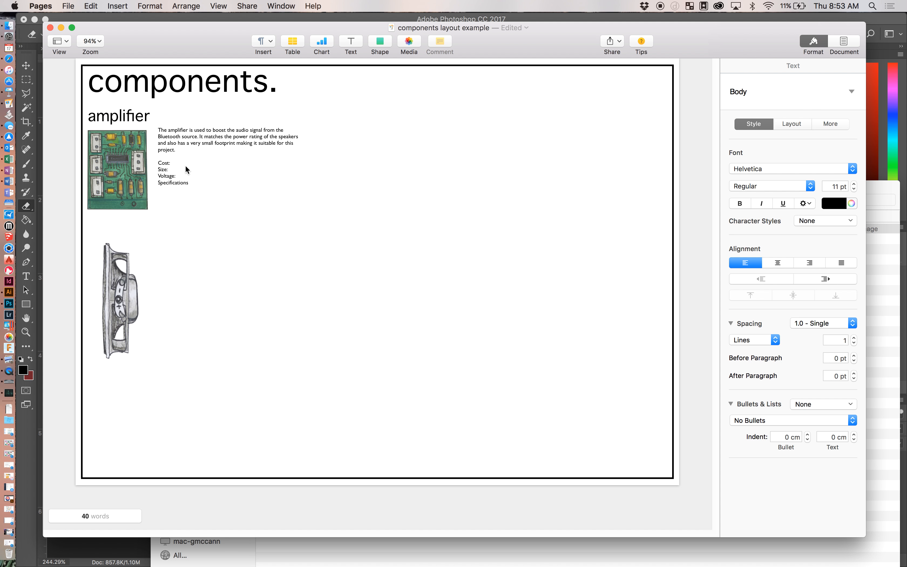
scroll(194, 132, "up", 2)
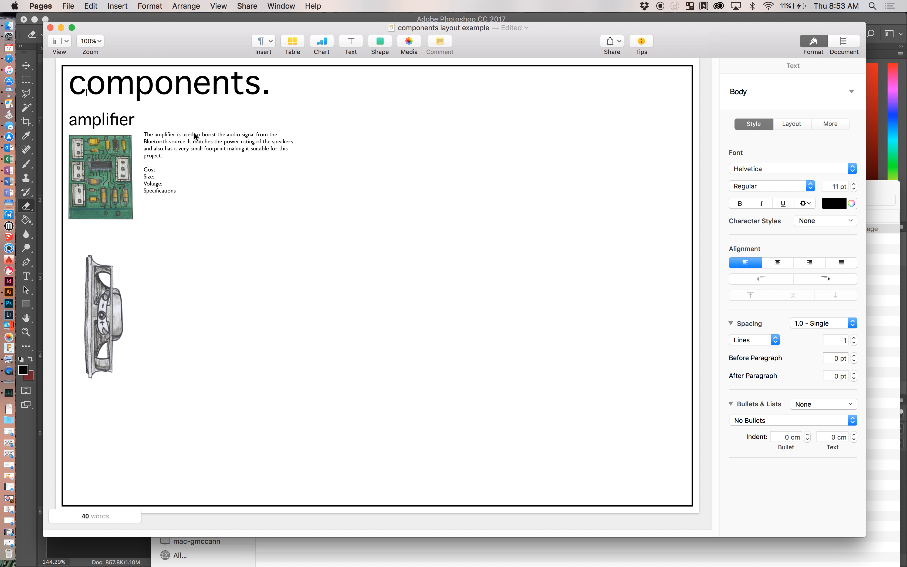